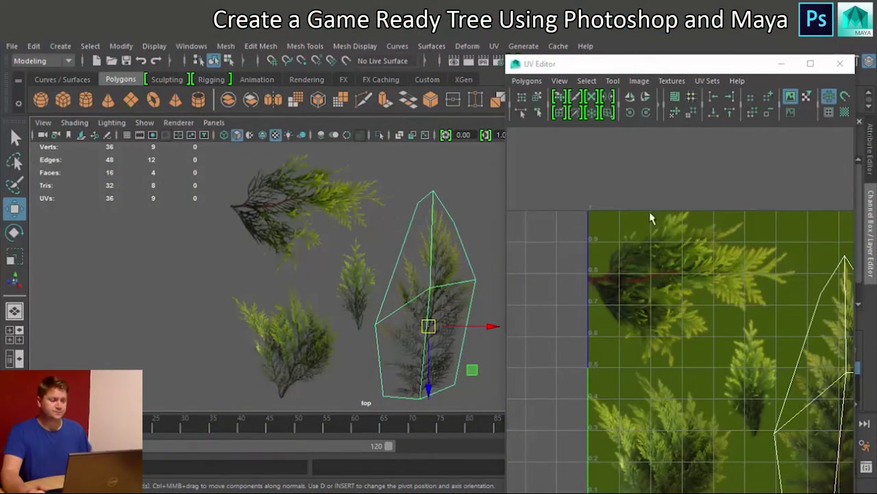
Step: Close the UV Editor and return to a single perspective view looking up at the branch cards
click(840, 63)
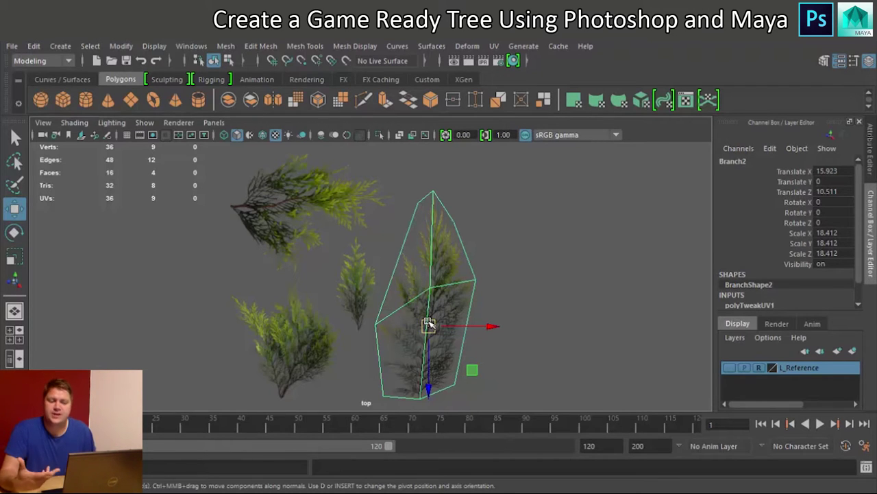
scroll(461, 288, up, 2)
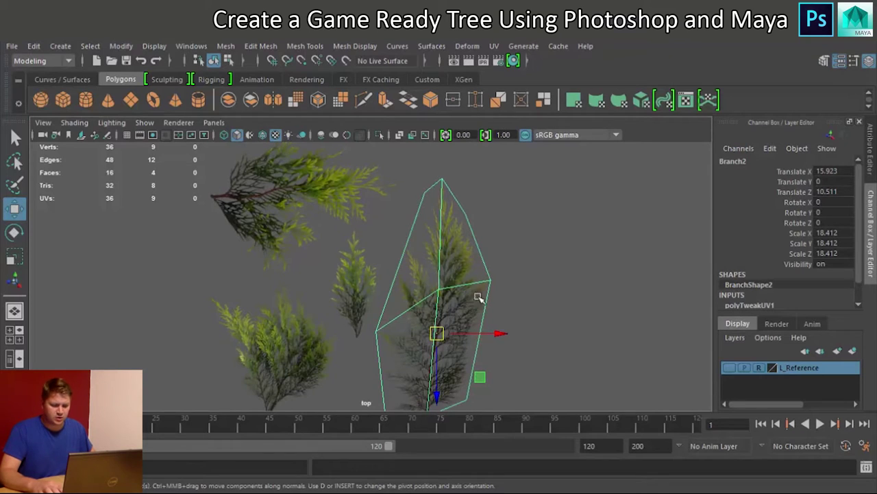
key(space)
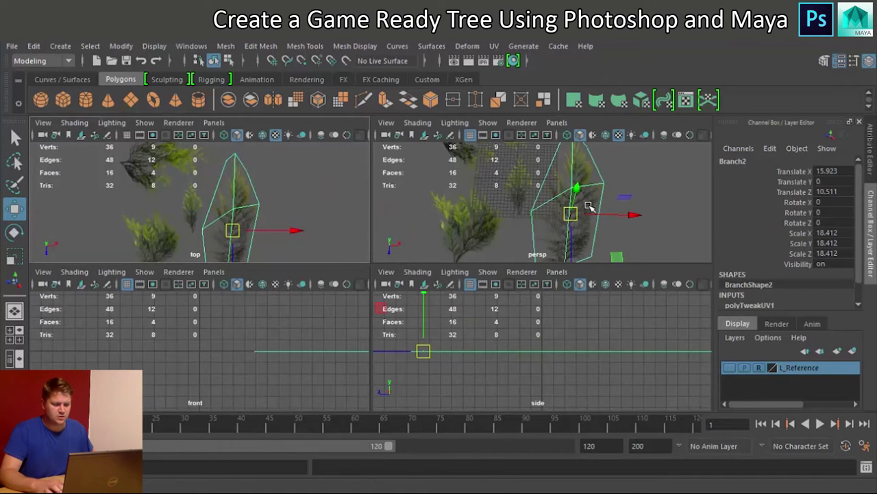
key(space)
alt+drag(517, 302, 357, 255)
Step: In vertex mode on Branch2, select the top, lower-left, bottom-right and right outer vertices
right_drag(357, 255, 309, 153)
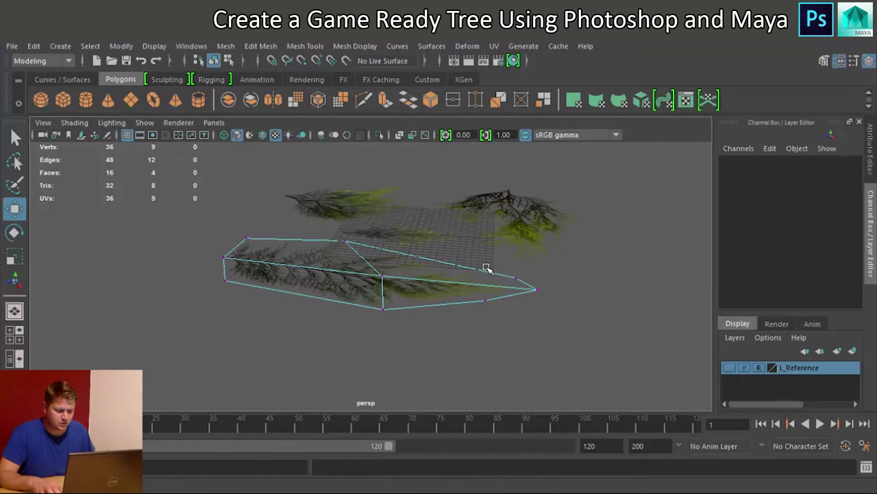
alt+drag(486, 268, 611, 283)
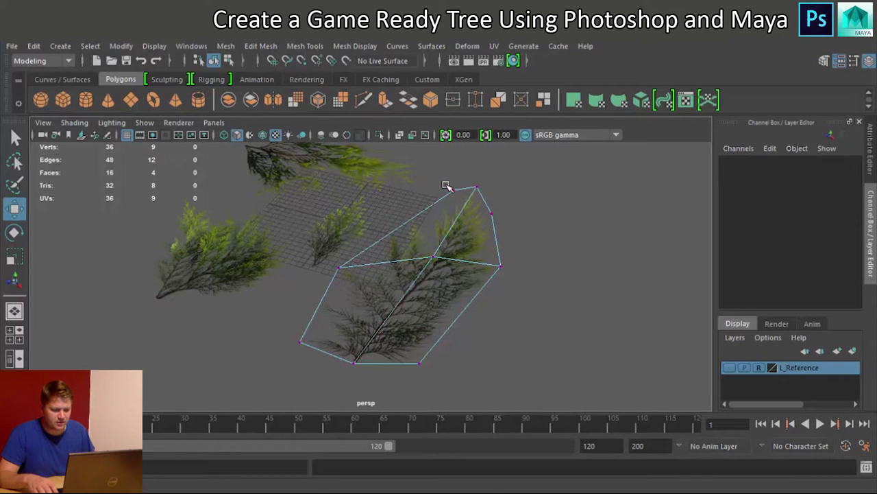
drag(460, 209, 442, 182)
shift+drag(329, 236, 357, 279)
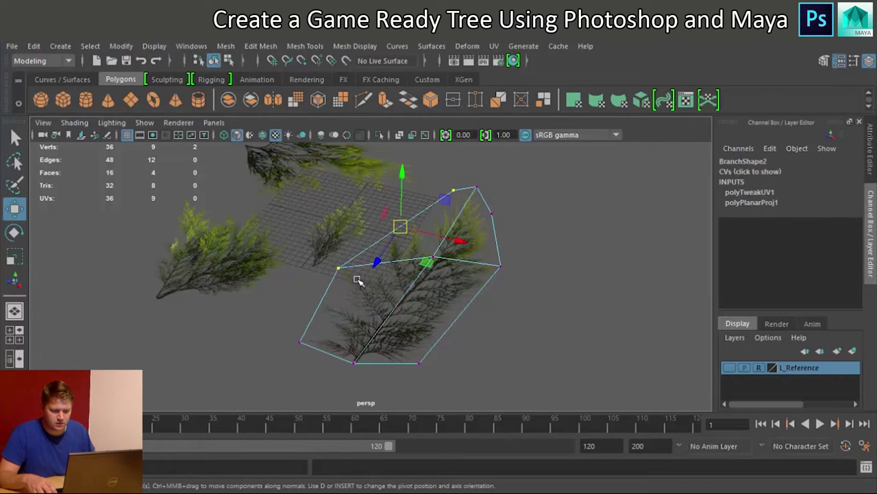
shift+click(299, 339)
shift+drag(439, 390, 439, 390)
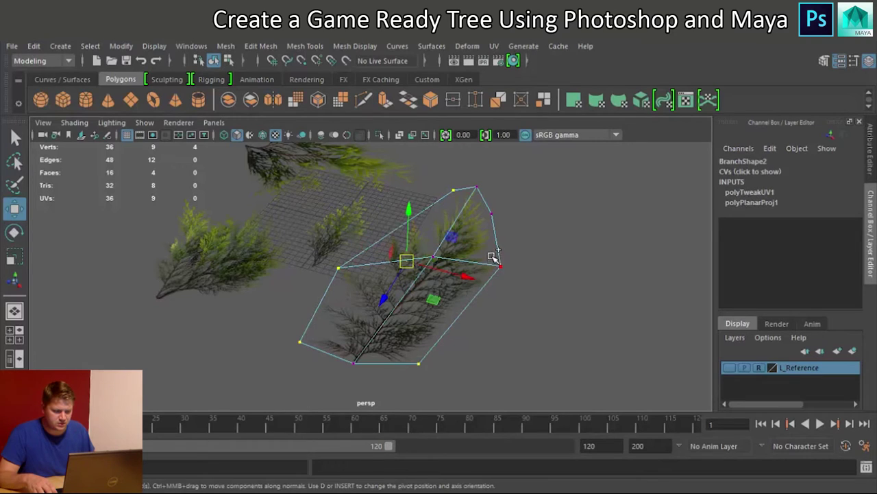
shift+click(494, 258)
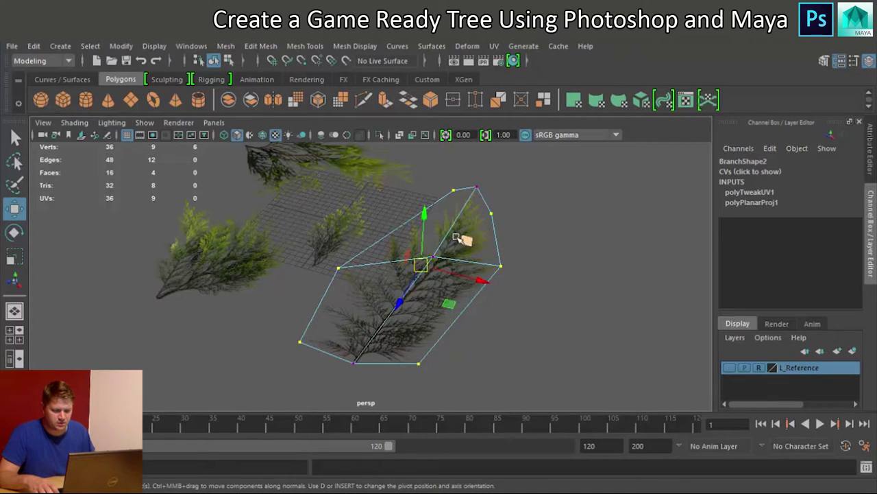
Step: Move the selected outer vertices down on Y, undoing an accidental sideways move
drag(427, 217, 422, 238)
drag(475, 296, 393, 265)
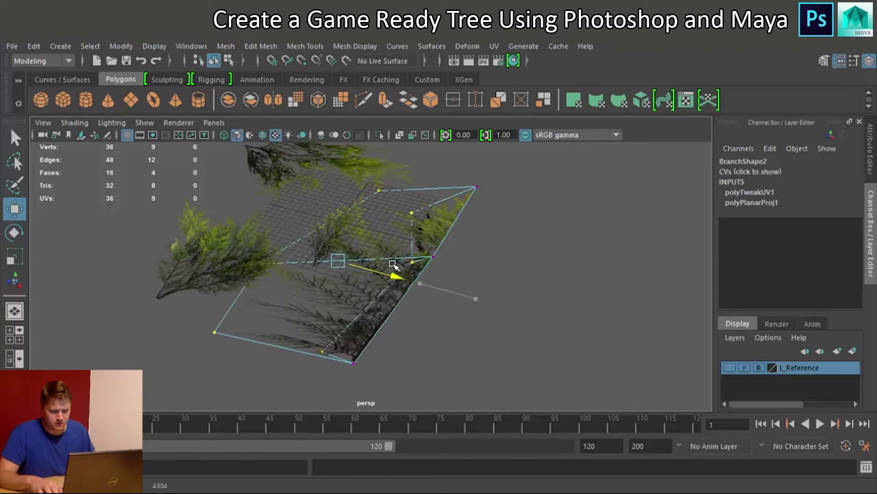
key(ctrl+z)
alt+drag(465, 313, 349, 281)
click(364, 223)
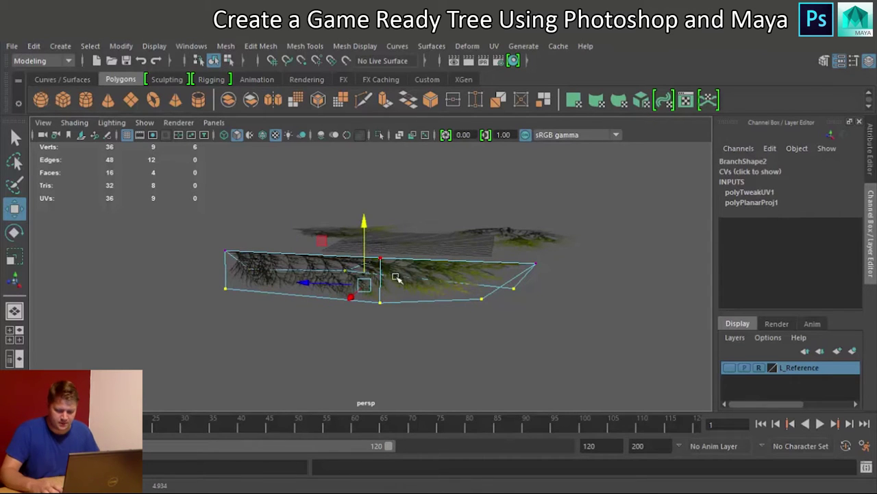
alt+drag(398, 276, 449, 341)
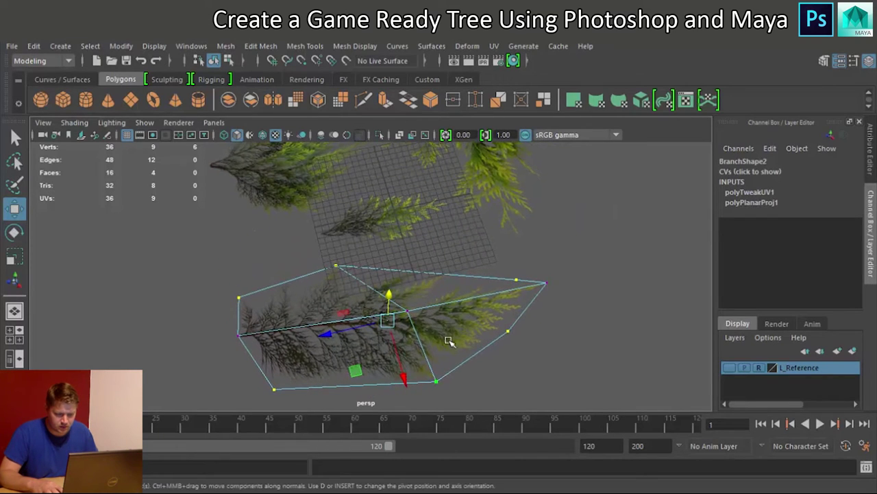
Step: Enter vertex mode on Branch2 and drop the selected right-end vertices lower
right_click(325, 324)
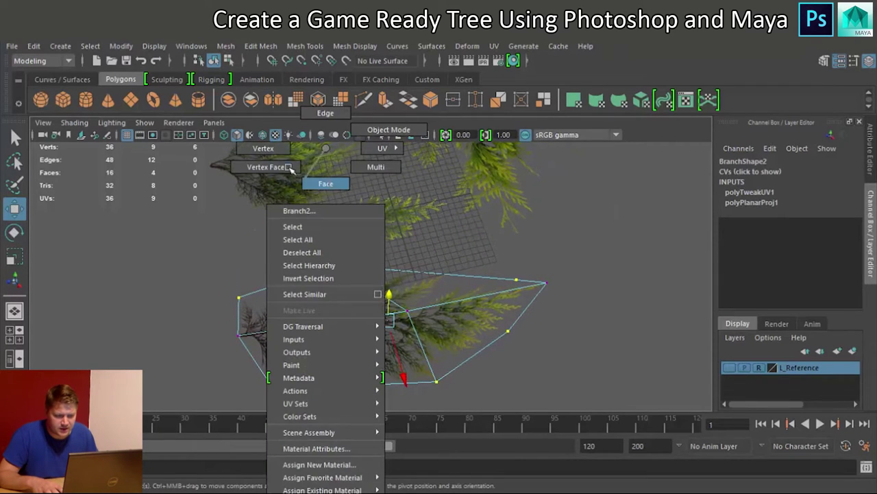
click(269, 153)
alt+drag(427, 249, 566, 345)
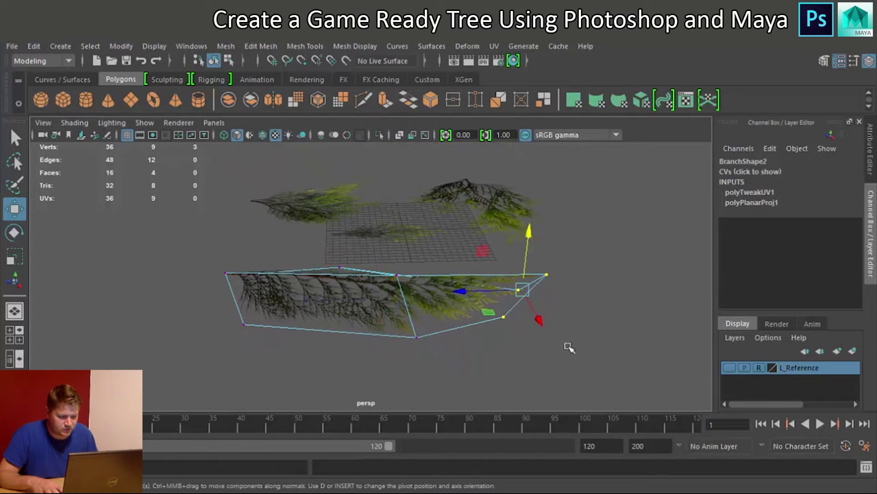
drag(531, 236, 525, 266)
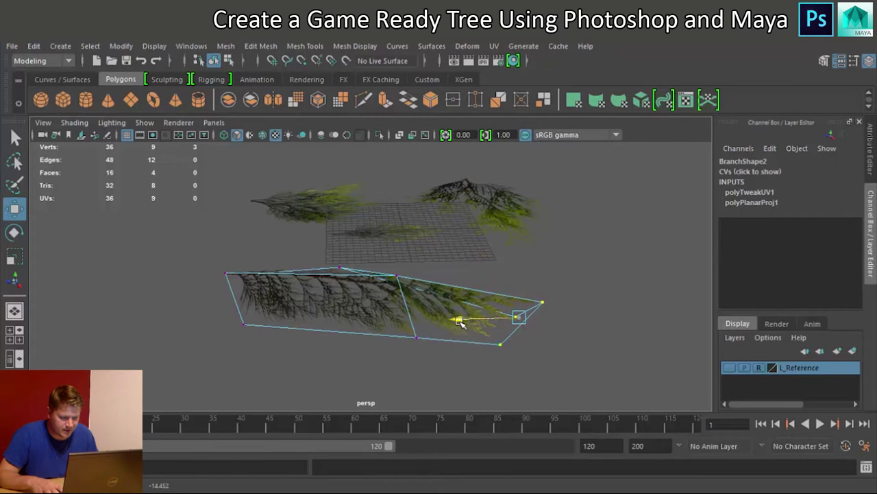
drag(460, 324, 458, 320)
drag(515, 263, 504, 275)
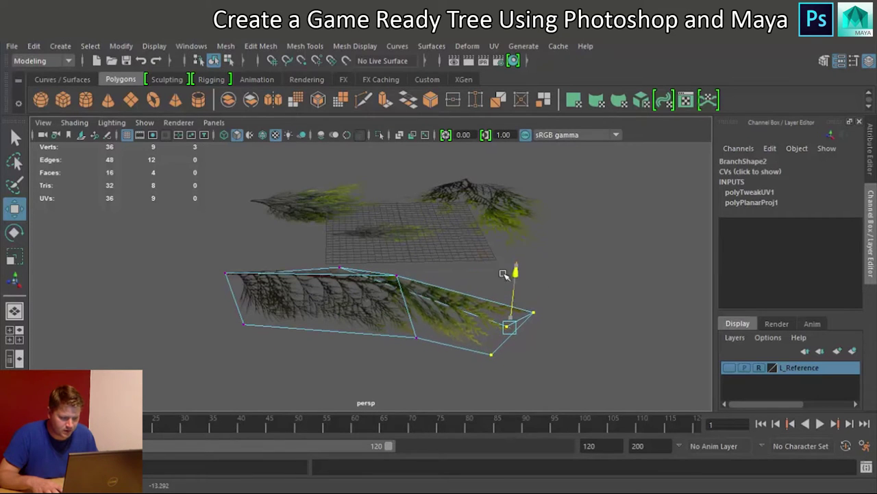
alt+drag(345, 255, 399, 391)
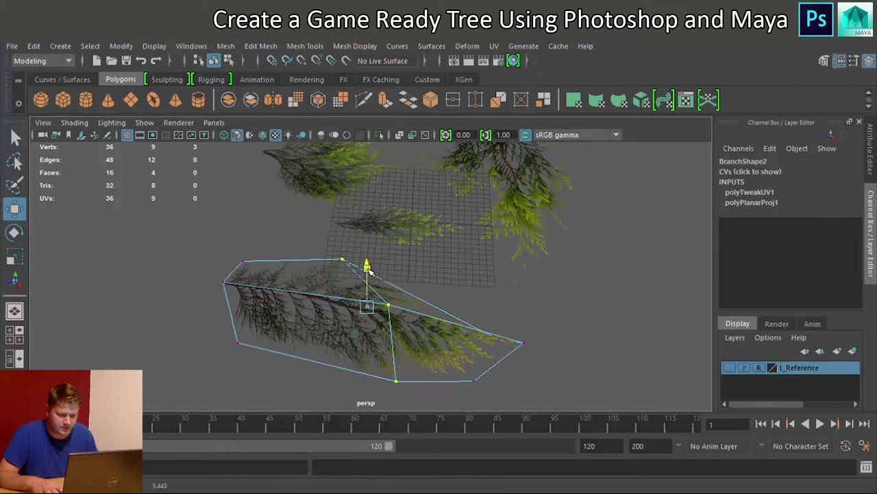
Step: Lower the middle column of vertices and the two right-end vertices to deepen the bend
drag(369, 269, 426, 332)
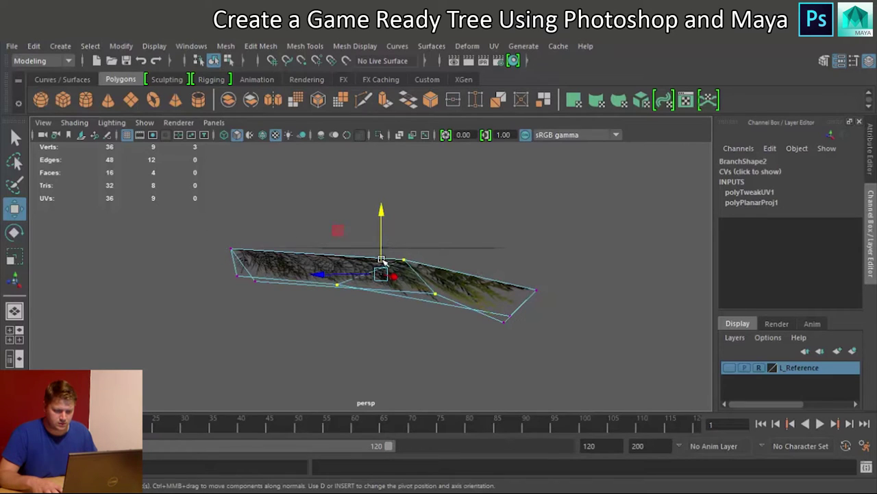
drag(382, 216, 382, 220)
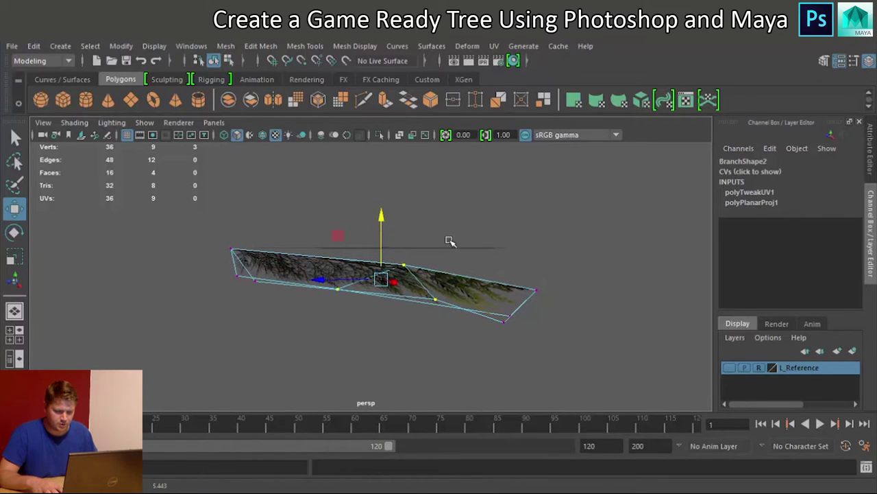
drag(315, 281, 305, 281)
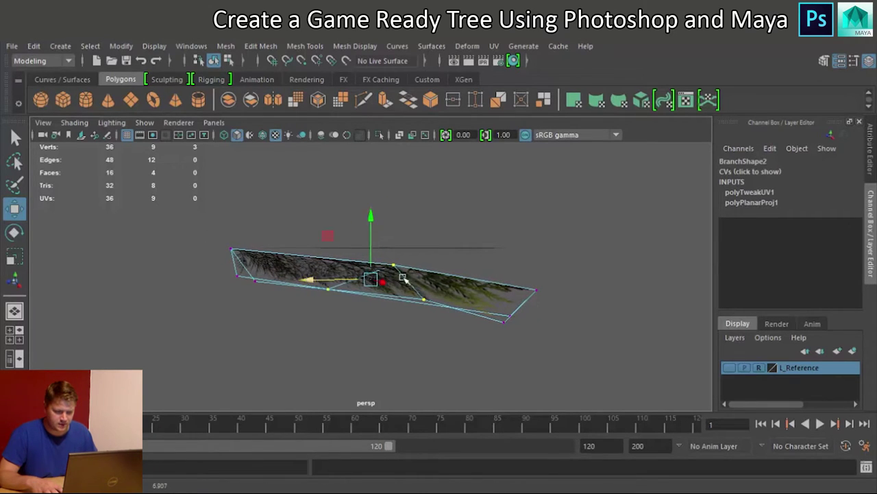
drag(483, 268, 547, 349)
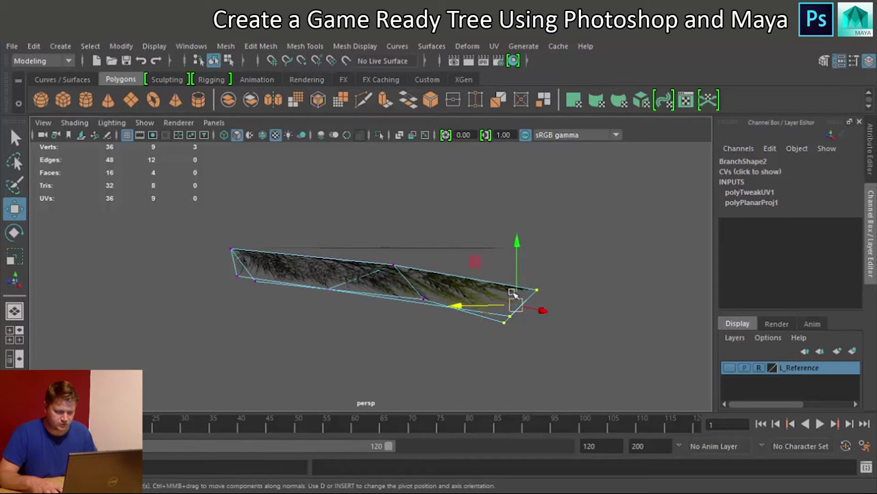
drag(517, 245, 511, 261)
alt+drag(525, 310, 370, 233)
Step: Frame Branch1 and select all its vertices except the top and bottom ones
click(372, 236)
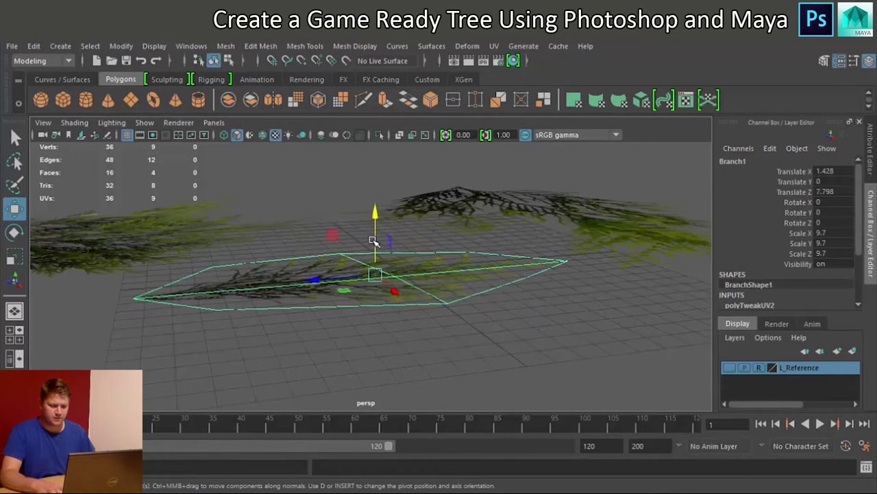
key(f)
right_drag(270, 283, 241, 160)
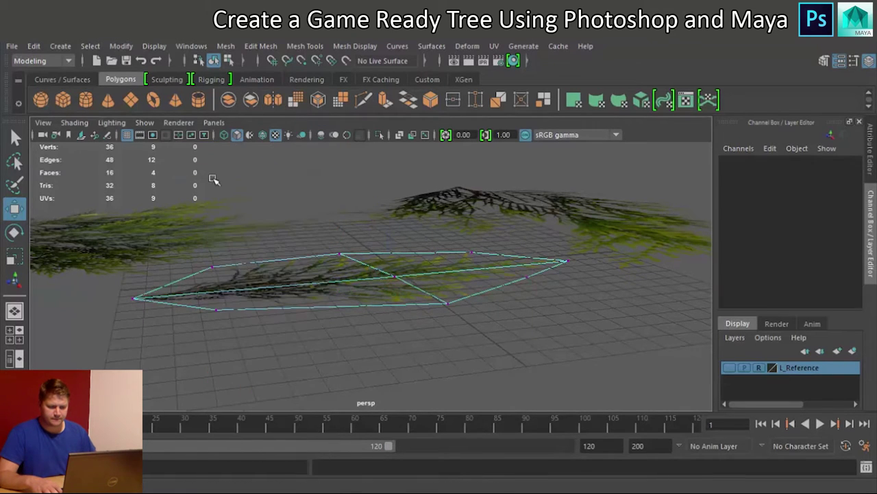
alt+drag(254, 247, 384, 289)
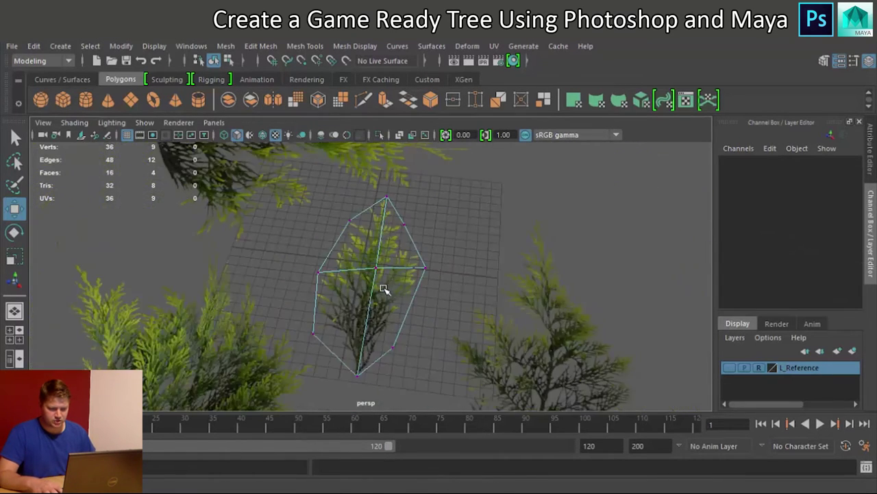
drag(286, 183, 447, 385)
ctrl+click(383, 192)
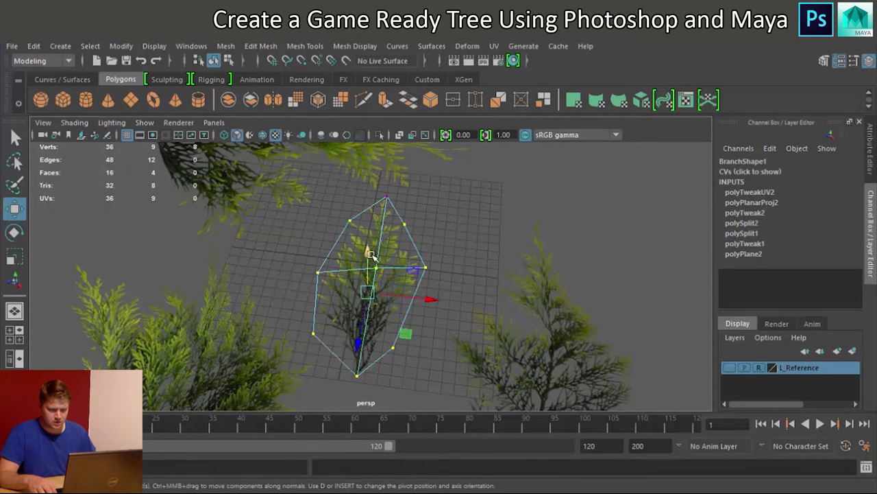
ctrl+drag(365, 392, 367, 394)
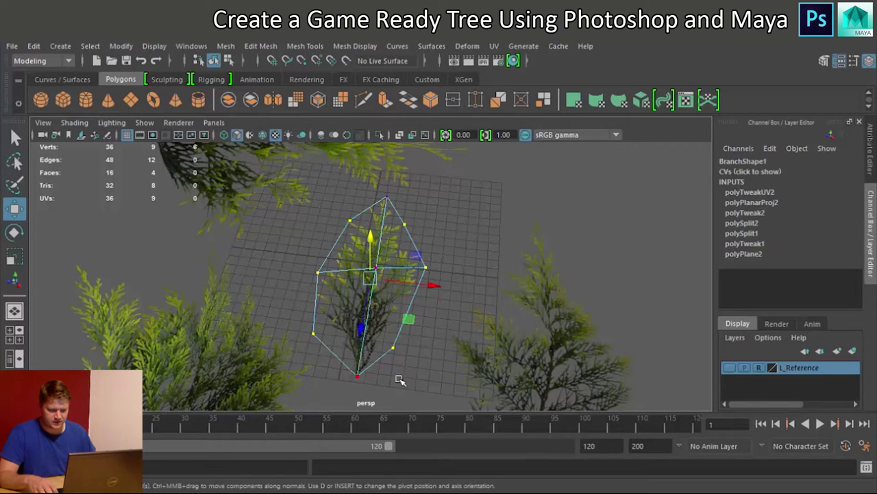
Step: Raise, then lower the selected Branch1 vertices, keeping the selection
alt+drag(433, 325, 384, 274)
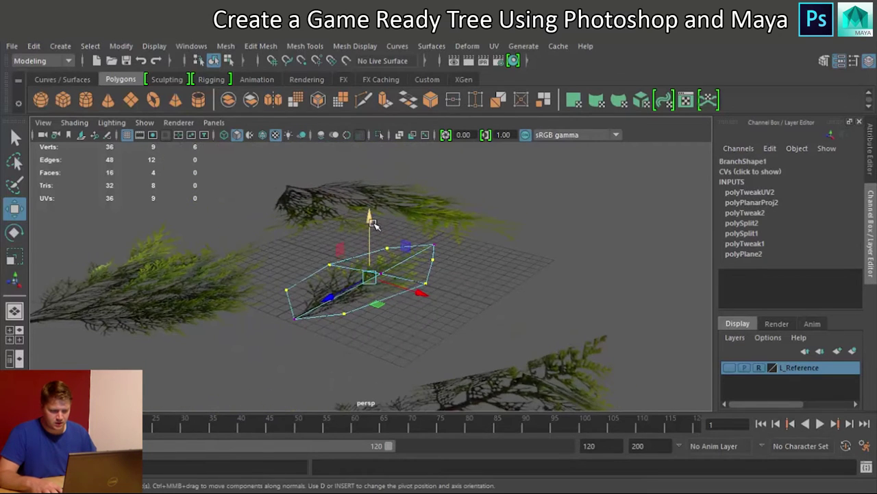
drag(368, 228, 368, 231)
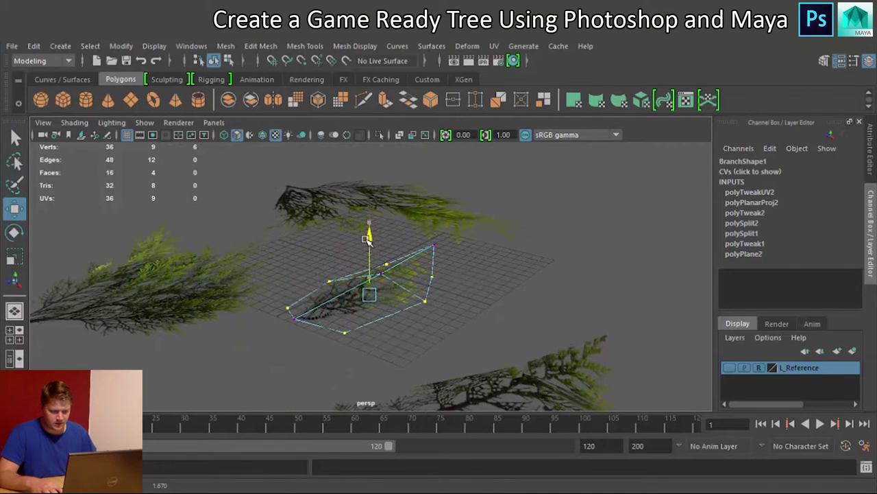
alt+drag(429, 281, 352, 241)
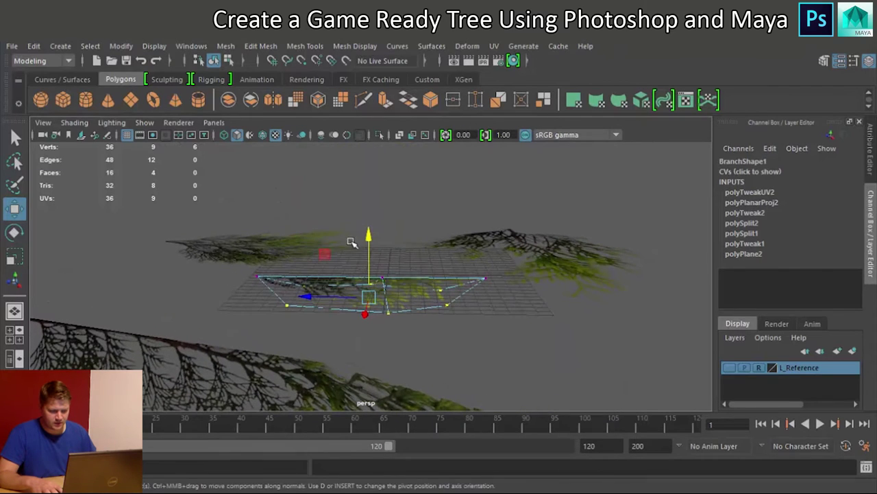
drag(503, 347, 453, 293)
drag(430, 233, 452, 292)
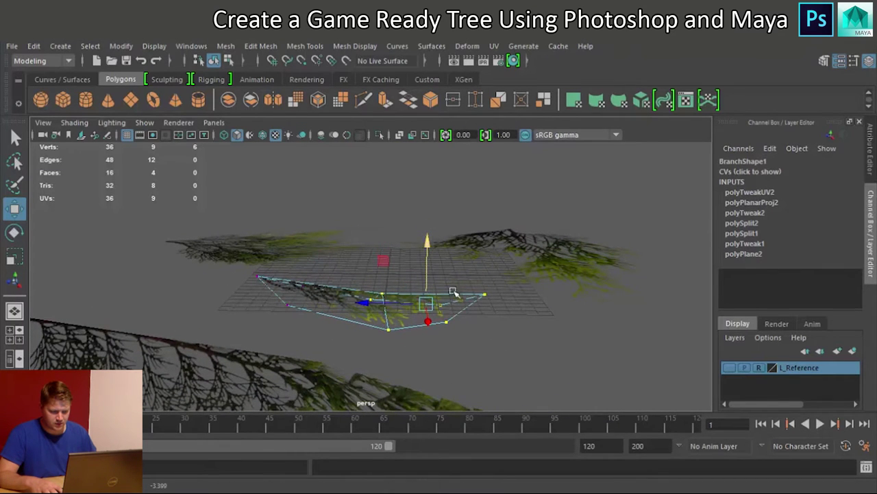
click(386, 309)
key(ctrl+z)
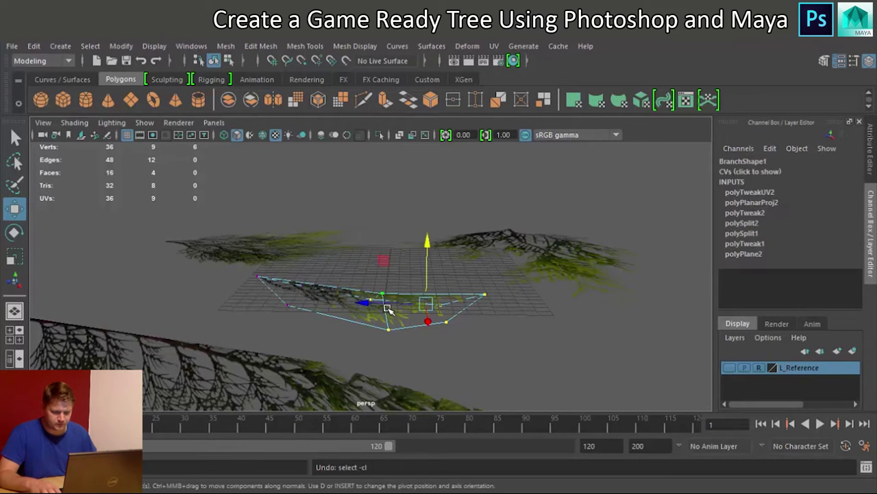
Step: Select the card's right-side vertices and drop them down
drag(415, 263, 504, 362)
drag(462, 248, 471, 308)
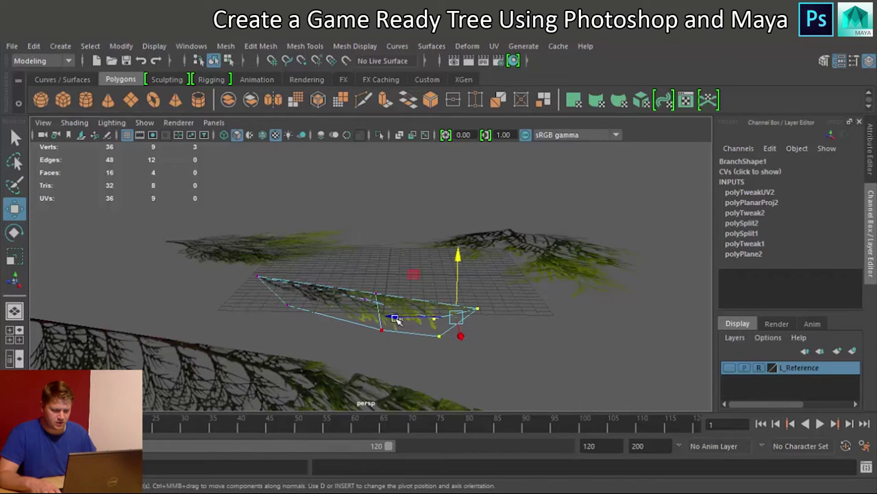
key(ctrl+z)
drag(399, 317, 400, 317)
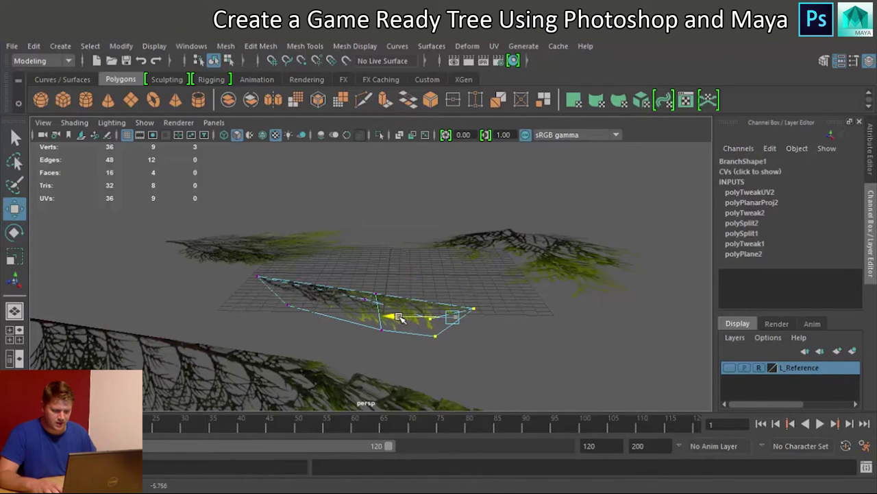
Step: Pull the right tip vertex down, then return to Object Mode and deselect the card
click(473, 309)
drag(474, 253, 475, 271)
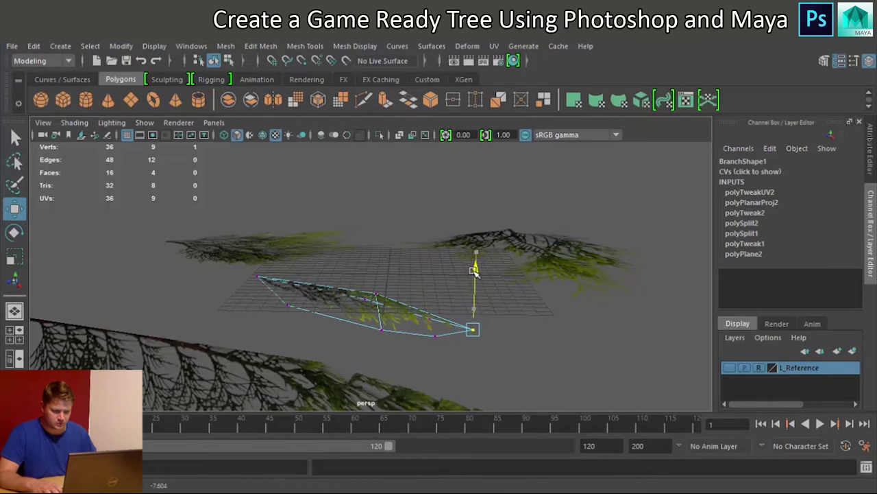
right_drag(359, 152, 419, 132)
click(408, 276)
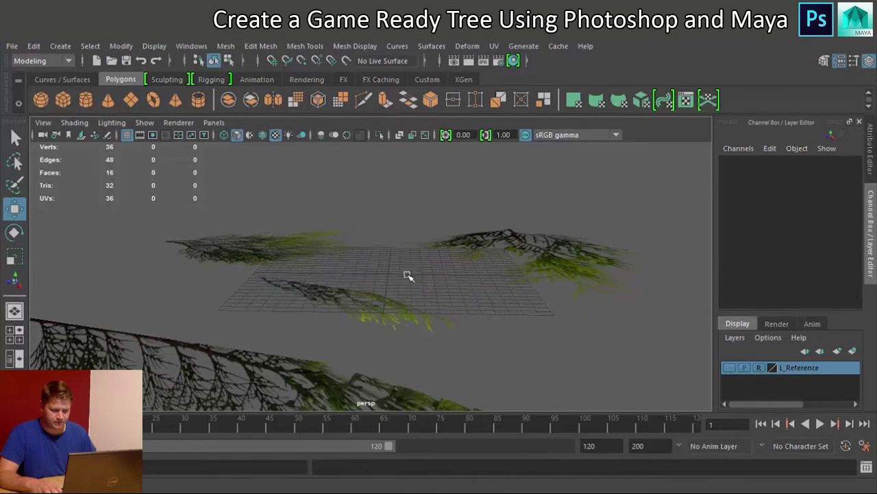
Step: Select Branch3, switch it to vertex mode, and select its lower vertices
alt+drag(438, 302, 232, 276)
click(207, 257)
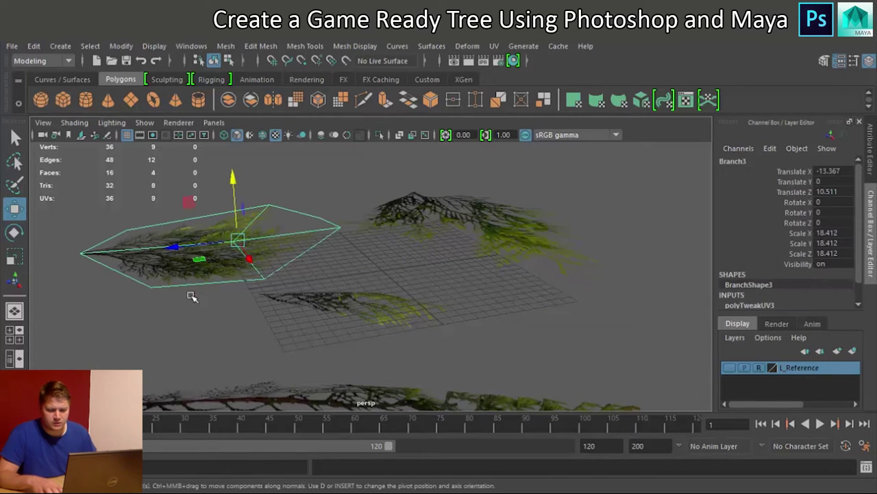
right_drag(168, 270, 108, 137)
alt+drag(165, 240, 324, 368)
scroll(341, 267, down, 5)
shift+drag(210, 254, 302, 395)
Step: Inspect Branch3 from low and side angles, undoing a stray move and an extra vertex
alt+drag(344, 358, 285, 225)
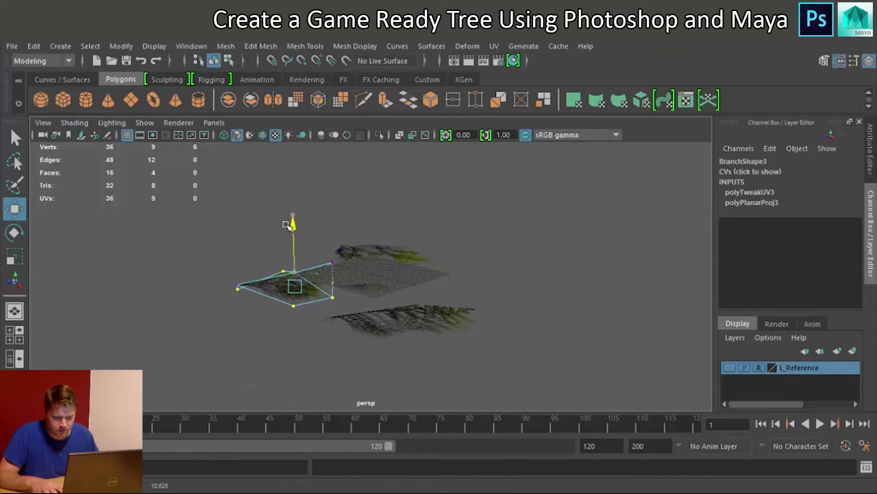
alt+drag(363, 284, 304, 306)
key(ctrl+z)
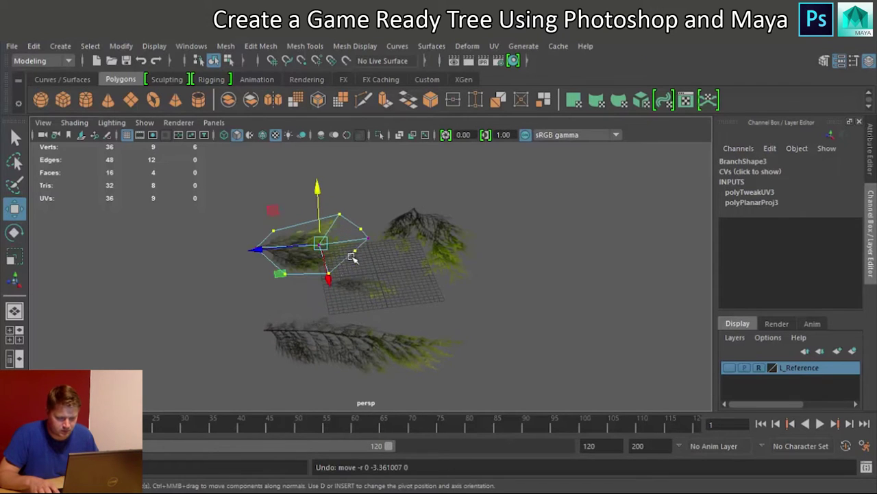
shift+click(357, 224)
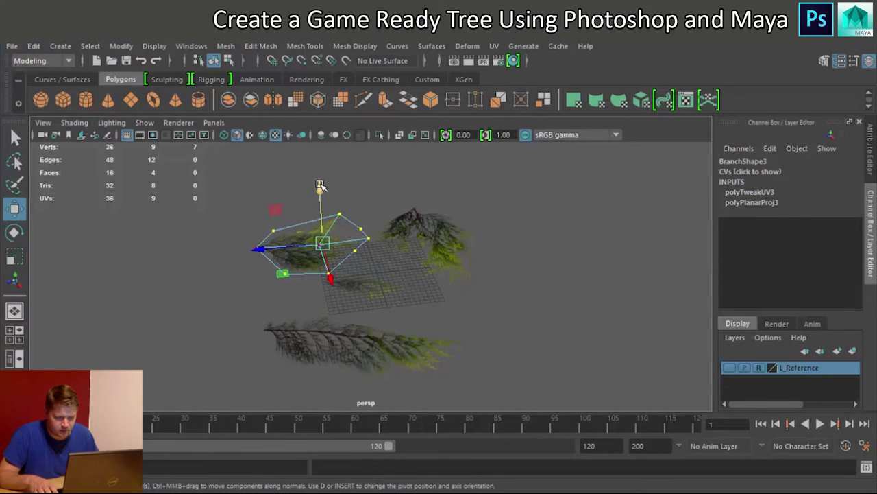
key(ctrl+z)
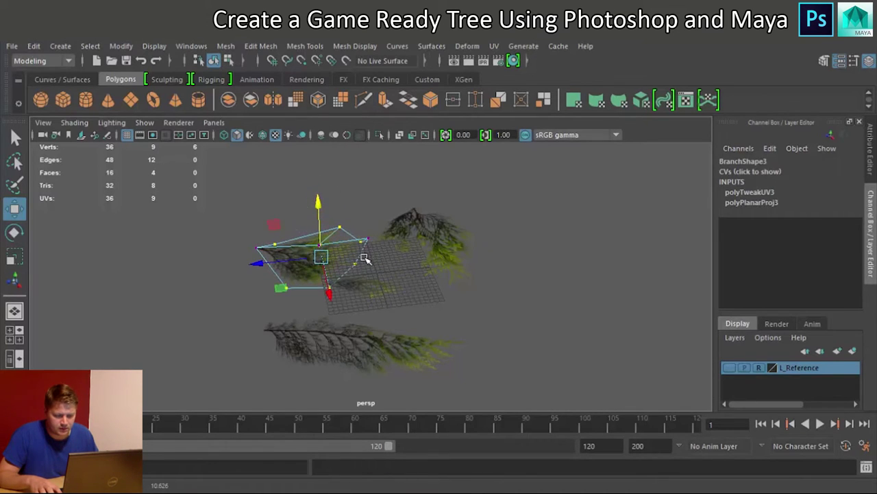
mouse_move(362, 254)
alt+mouse_down()
mouse_move(326, 224)
mouse_move(245, 233)
mouse_move(198, 260)
mouse_move(350, 246)
alt+mouse_up()
alt+drag(337, 275, 364, 190)
scroll(375, 277, up, 5)
Step: Lower the selected Branch3 vertices and drop its right corner vertex further
drag(287, 175, 447, 345)
drag(382, 178, 374, 198)
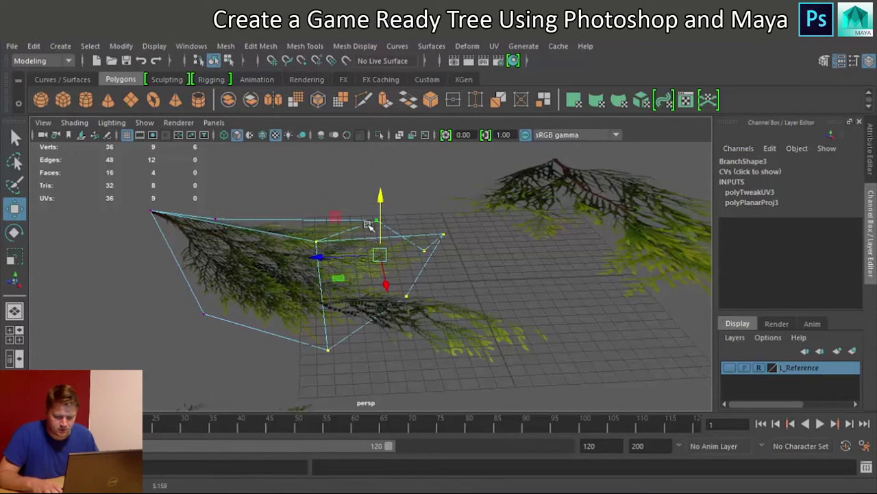
drag(321, 256, 316, 255)
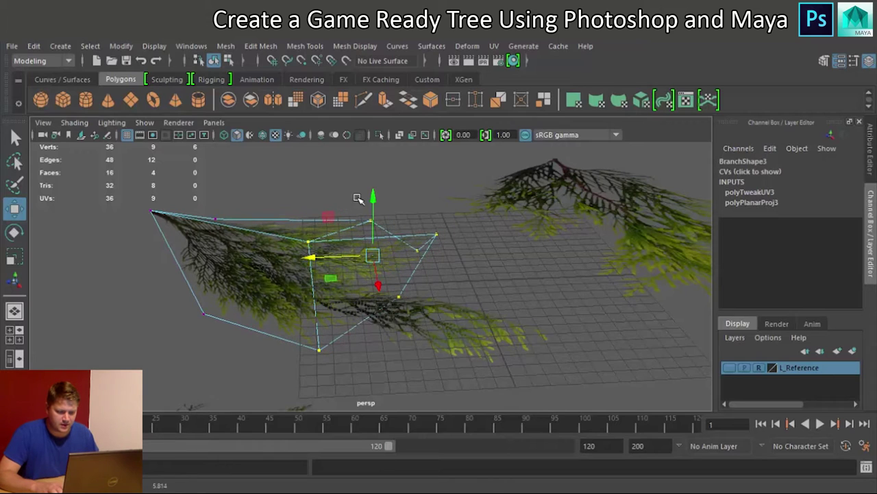
drag(434, 305, 405, 228)
drag(340, 264, 336, 260)
drag(430, 243, 466, 277)
drag(433, 199, 411, 243)
Step: Return Branch3 to object selection and select the card
right_drag(318, 148, 388, 149)
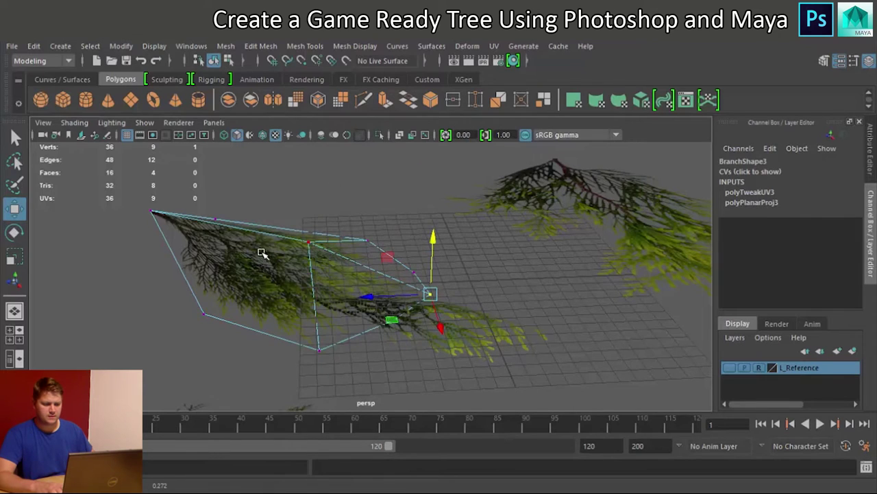
right_drag(271, 192, 329, 147)
right_drag(290, 203, 341, 123)
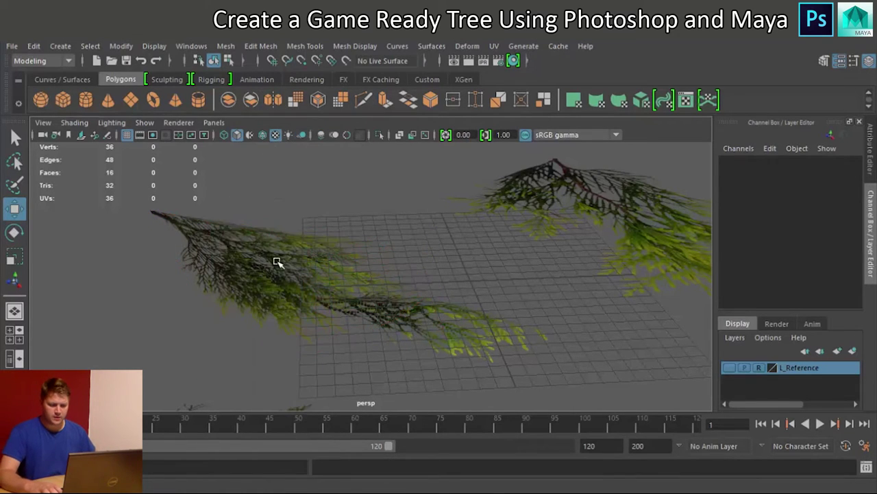
click(288, 320)
Step: Select Branch4 in vertex mode, taking all nine vertices except the two corner ones
alt+drag(288, 320, 358, 313)
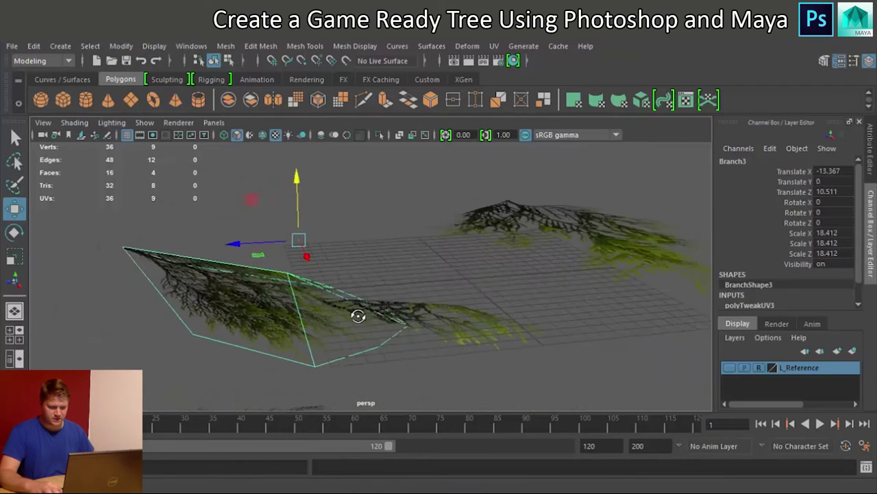
click(494, 223)
alt+drag(494, 223, 490, 233)
mouse_move(410, 232)
alt+mouse_down()
mouse_move(466, 243)
mouse_move(406, 228)
alt+mouse_up()
right_drag(414, 148, 372, 151)
mouse_move(391, 210)
alt+mouse_down()
mouse_move(357, 218)
mouse_move(376, 213)
alt+mouse_up()
drag(278, 176, 505, 264)
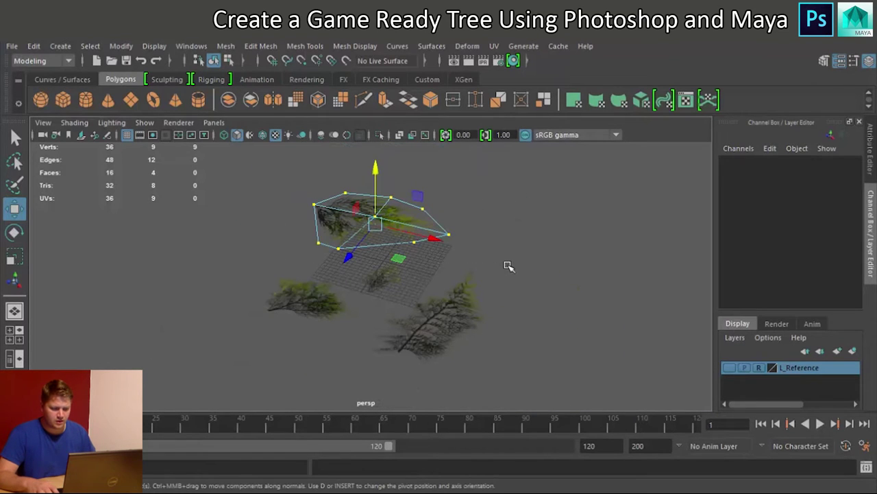
ctrl+click(449, 234)
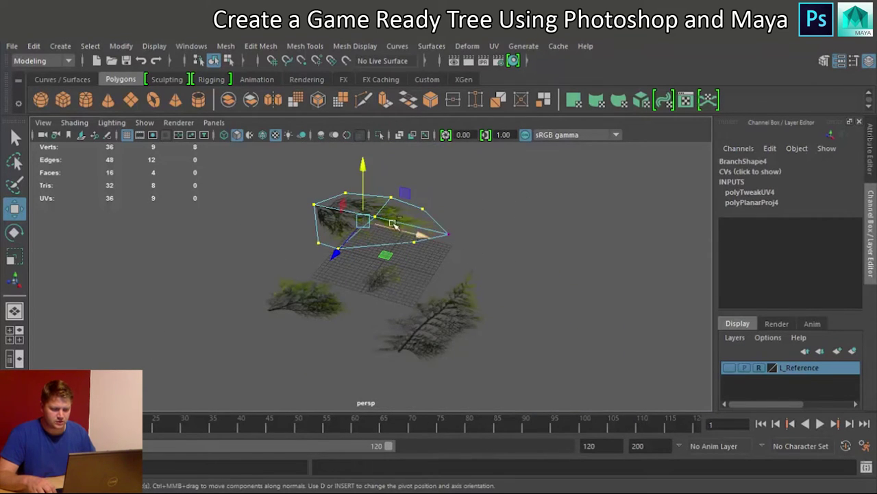
ctrl+click(318, 204)
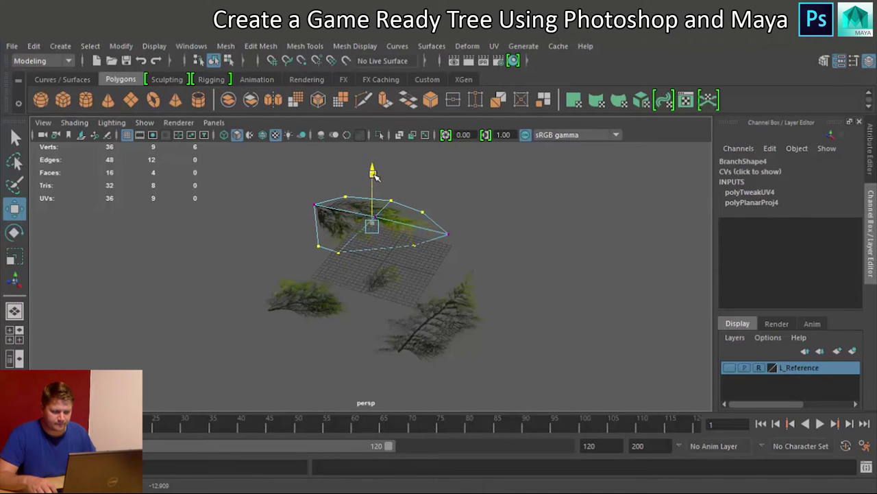
Step: Move the selected Branch4 vertices down and scale them inward
drag(374, 174, 371, 179)
scroll(426, 262, up, 3)
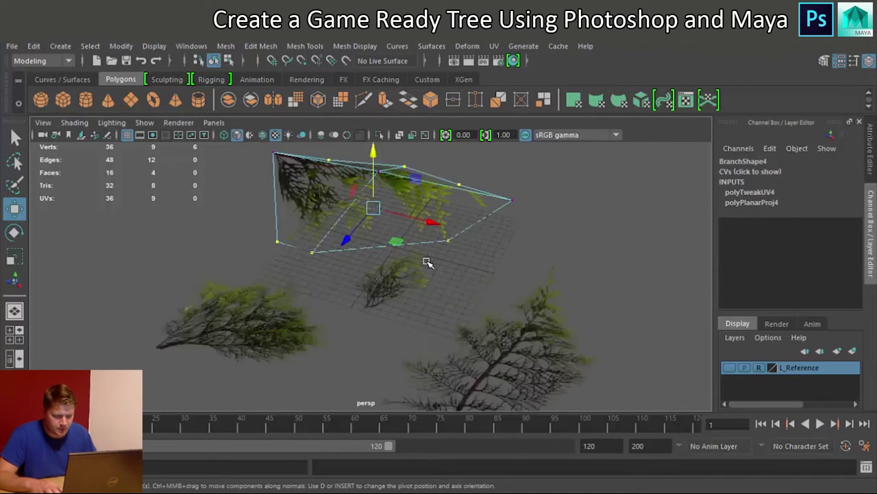
alt+drag(426, 262, 377, 223)
key(r)
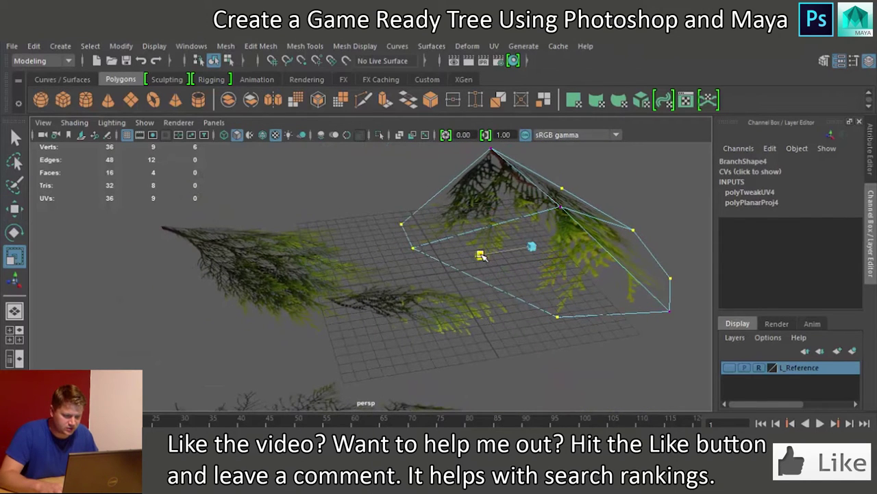
mouse_move(482, 255)
mouse_down()
mouse_move(489, 253)
mouse_move(481, 255)
mouse_up()
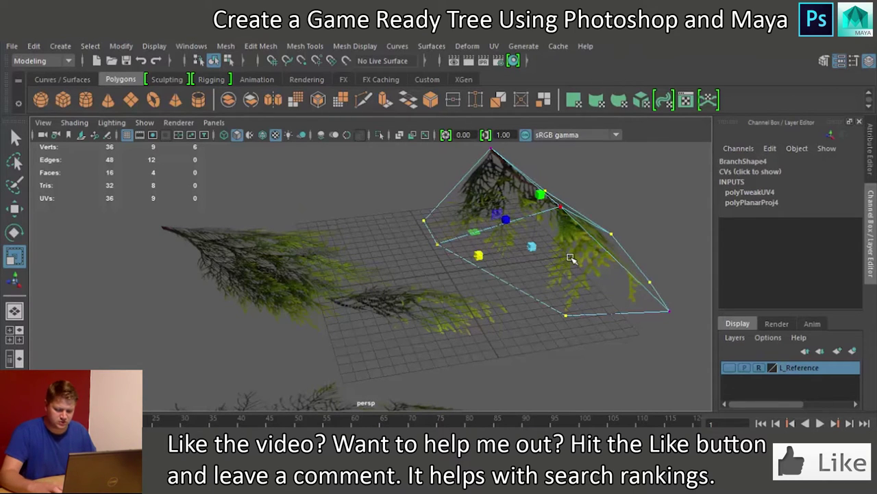
Step: Lower Branch4's right-side vertices and drop its right corner vertex further
alt+drag(568, 257, 462, 254)
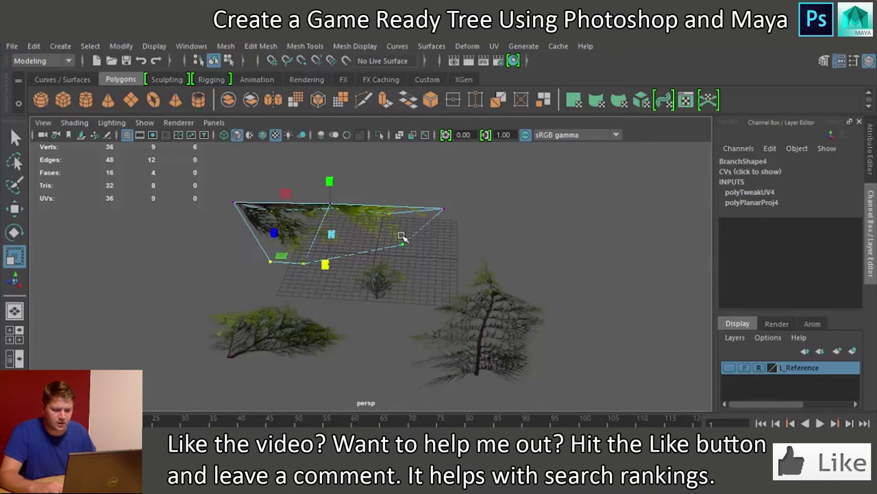
drag(302, 185, 476, 301)
key(w)
drag(377, 172, 484, 278)
click(443, 217)
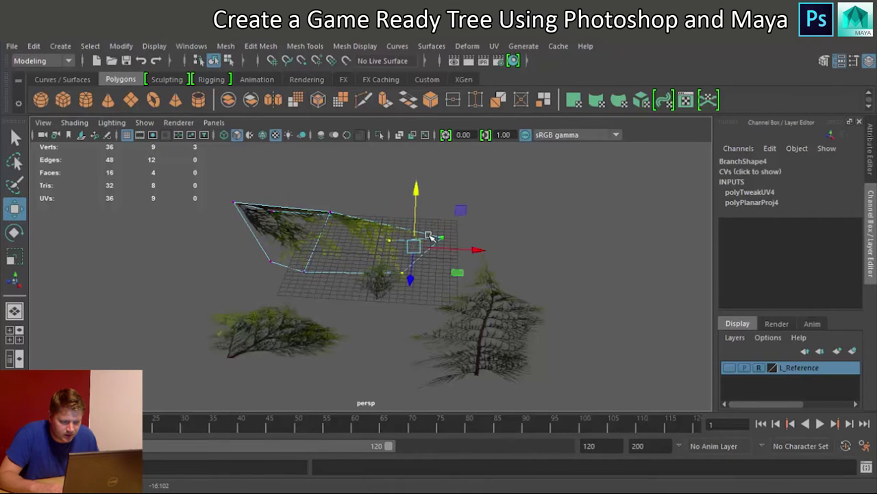
drag(445, 160, 446, 202)
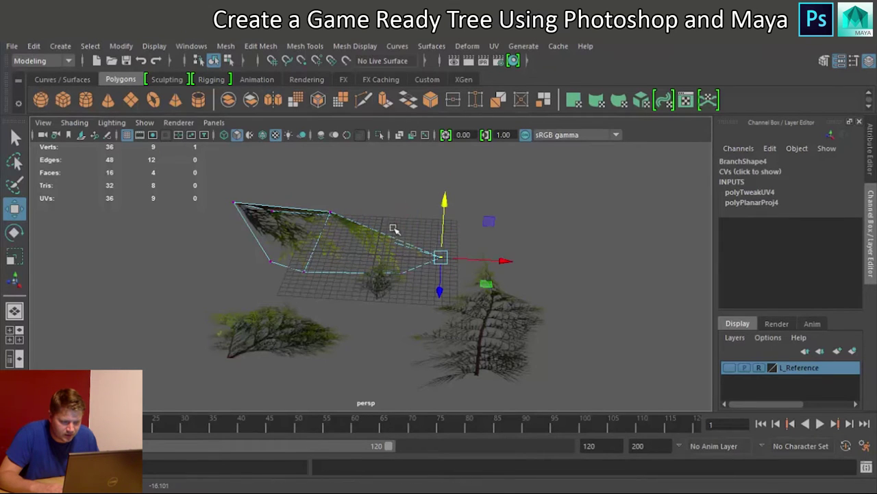
right_drag(360, 236, 417, 148)
alt+drag(450, 201, 460, 239)
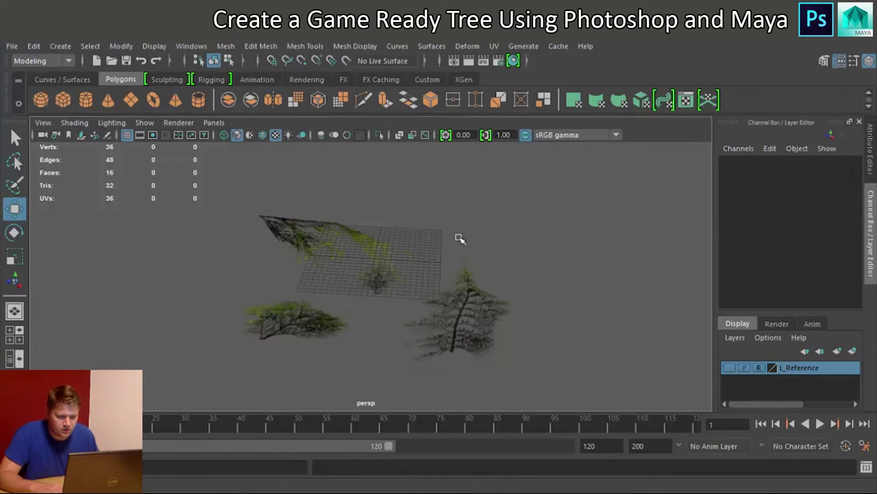
scroll(460, 239, up, 5)
Step: In the maximised top view, move the tall branch card further right
alt+drag(539, 255, 533, 272)
scroll(533, 272, down, 4)
key(space)
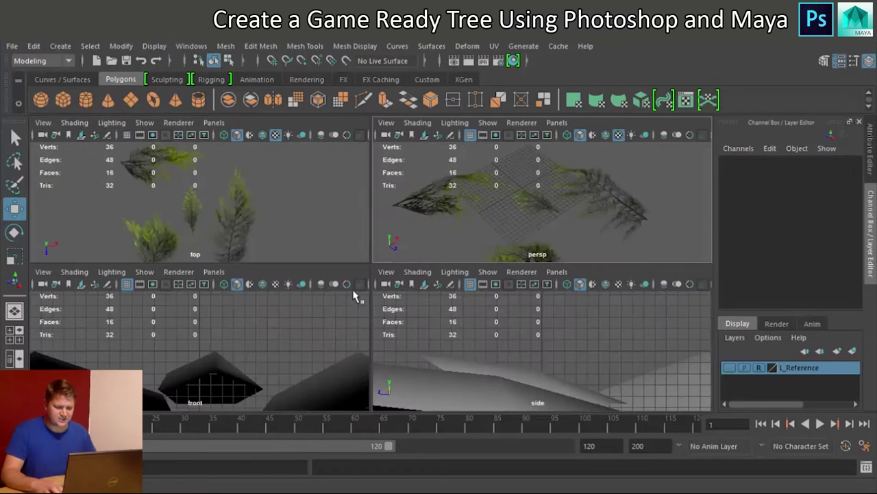
key(space)
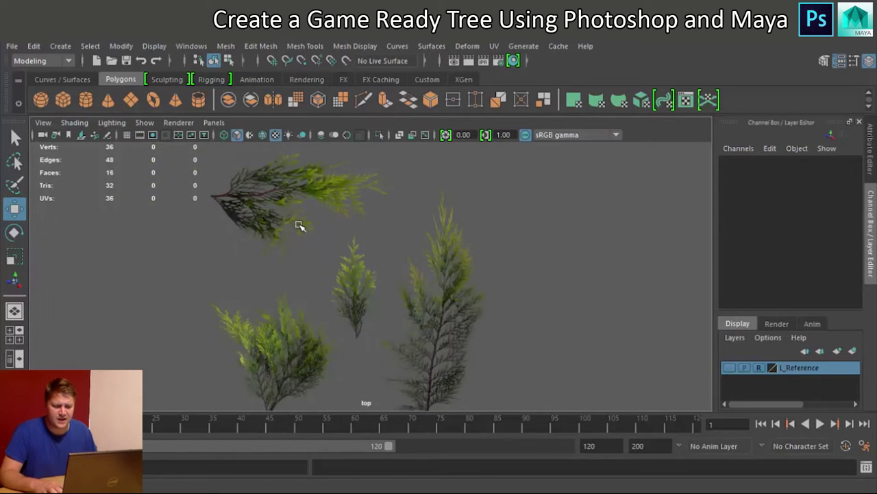
scroll(300, 226, down, 2)
click(418, 328)
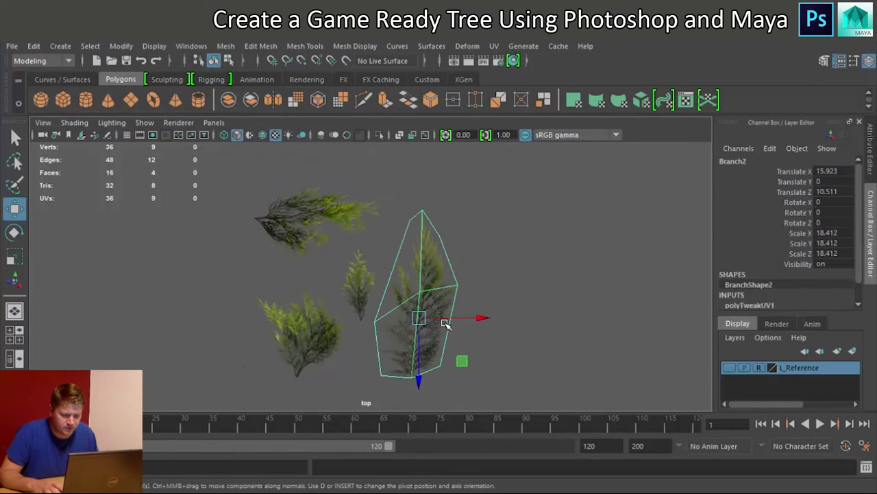
drag(482, 318, 567, 319)
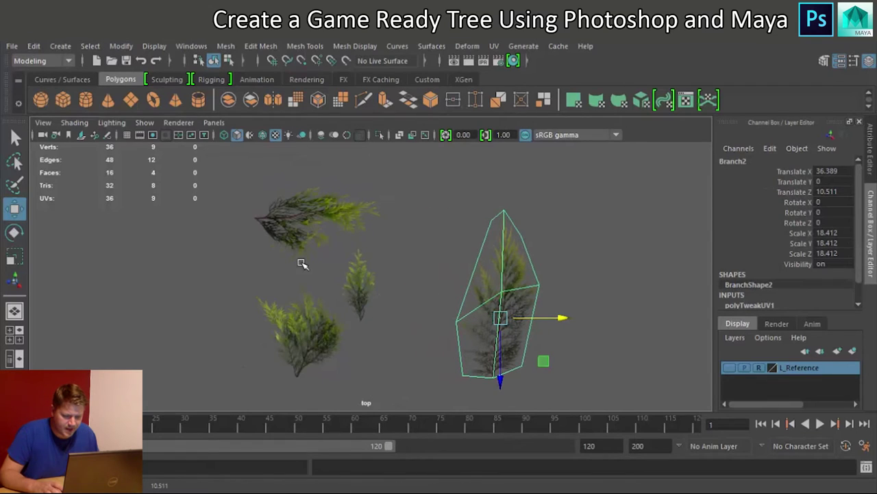
Step: Rotate the sideways branch card upright and move it next to the tall one
click(309, 220)
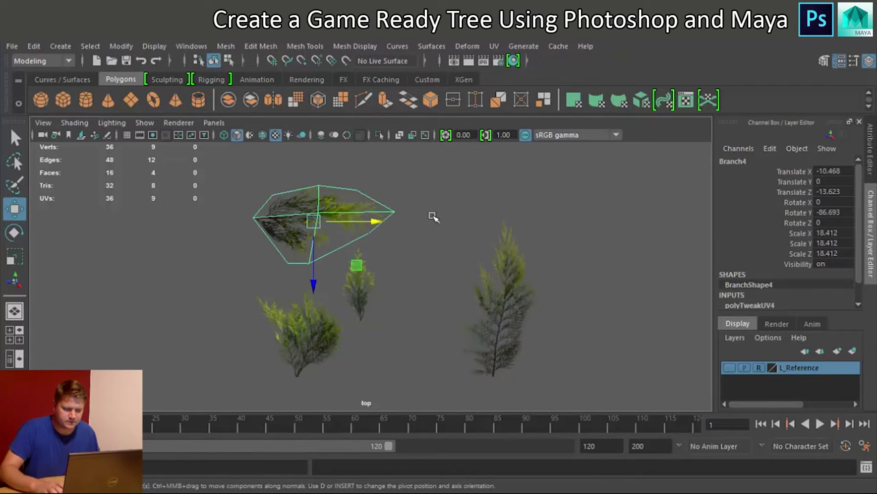
key(e)
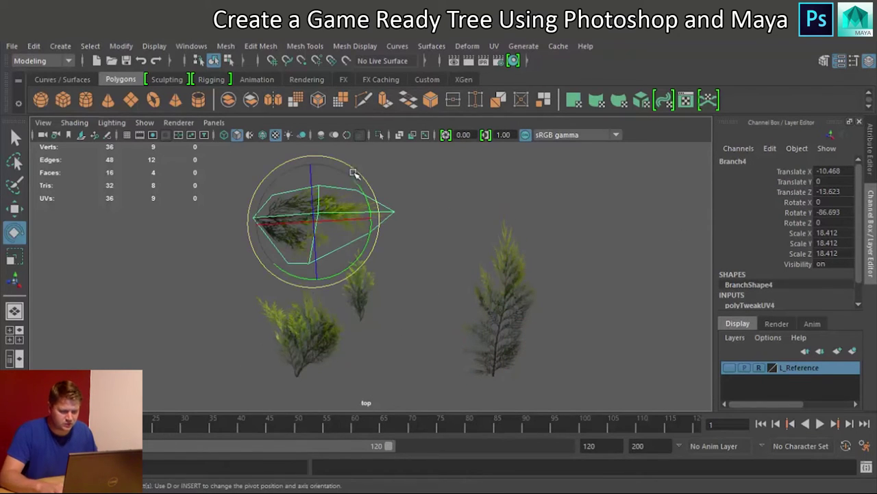
drag(357, 172, 287, 189)
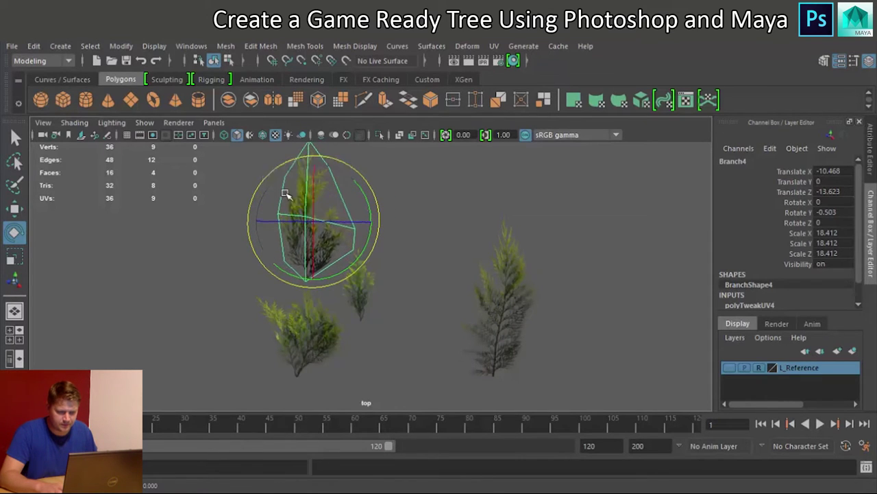
key(w)
drag(313, 218, 424, 319)
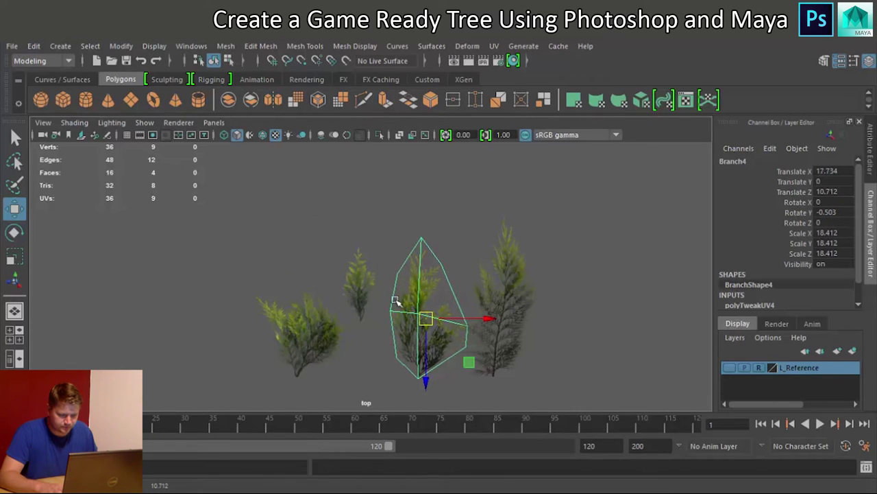
Step: Reposition the small and bushy branch cards so all four line up in a row
click(350, 294)
drag(404, 283, 238, 284)
click(309, 312)
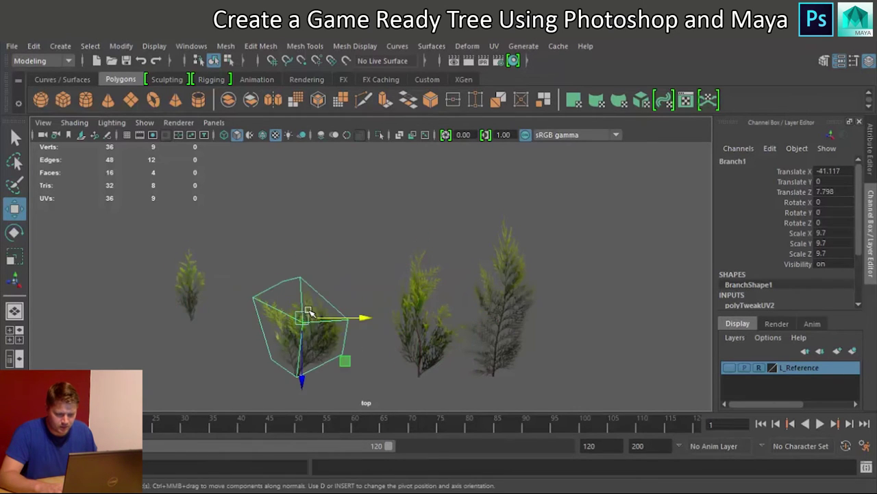
drag(363, 320, 396, 314)
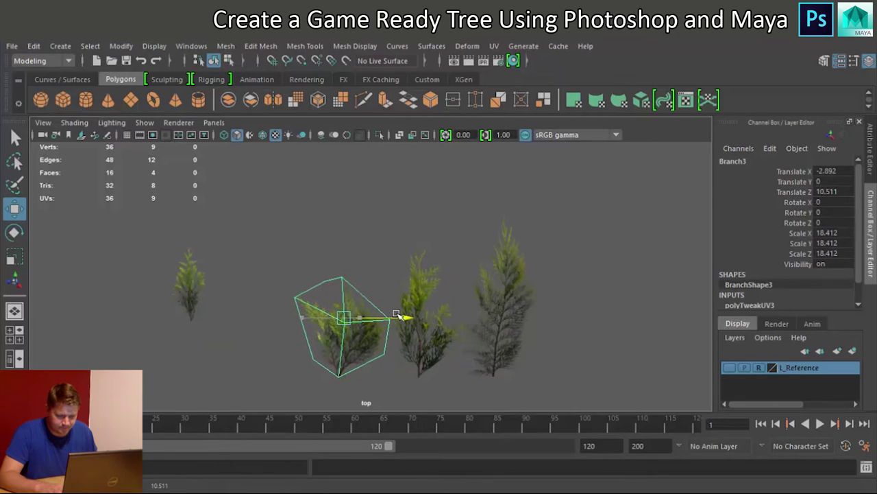
click(195, 286)
drag(190, 349, 208, 382)
drag(251, 320, 334, 333)
drag(274, 378, 276, 403)
scroll(309, 320, up, 2)
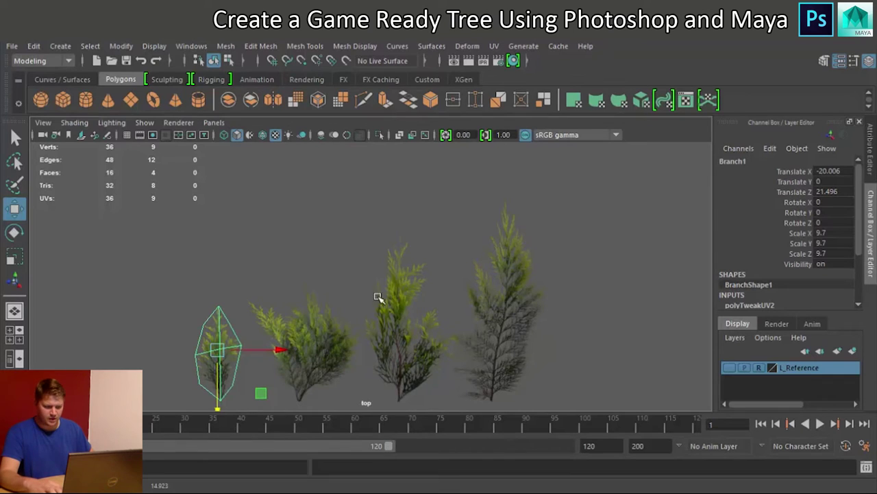
scroll(386, 274, up, 3)
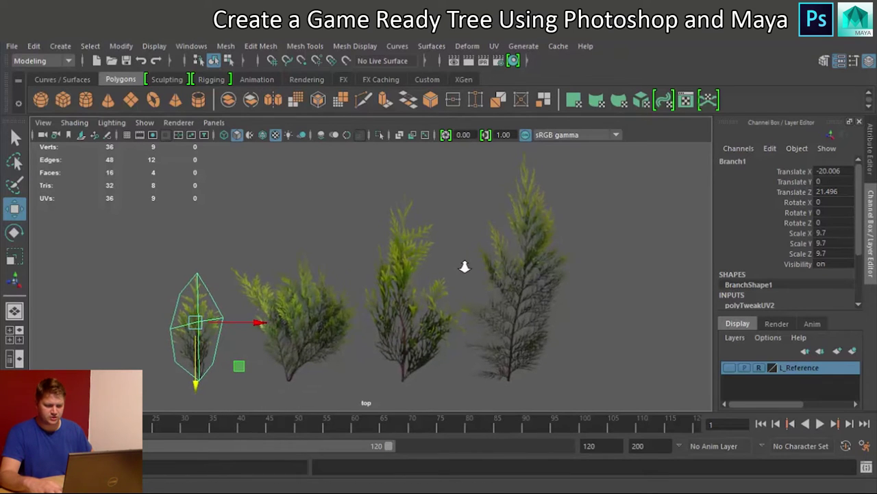
key(space)
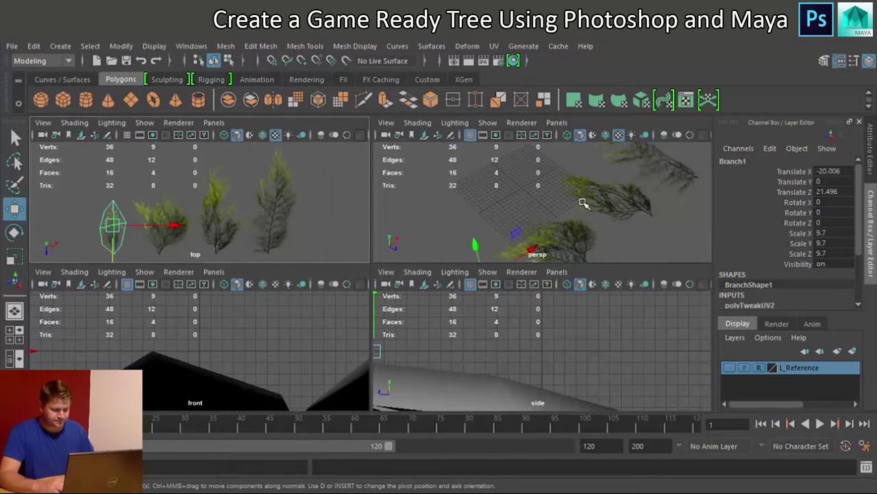
Step: Maximise the perspective panel and orbit around the four grouped branch cards
key(space)
scroll(555, 278, down, 3)
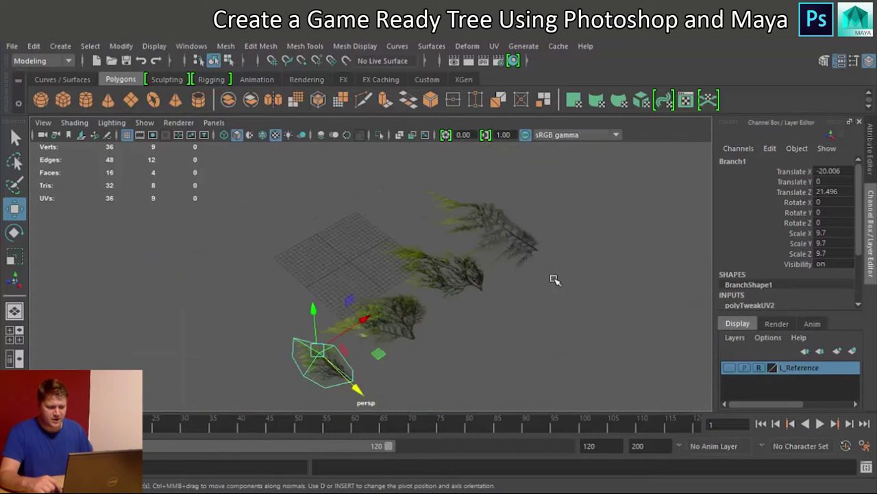
alt+drag(370, 275, 124, 231)
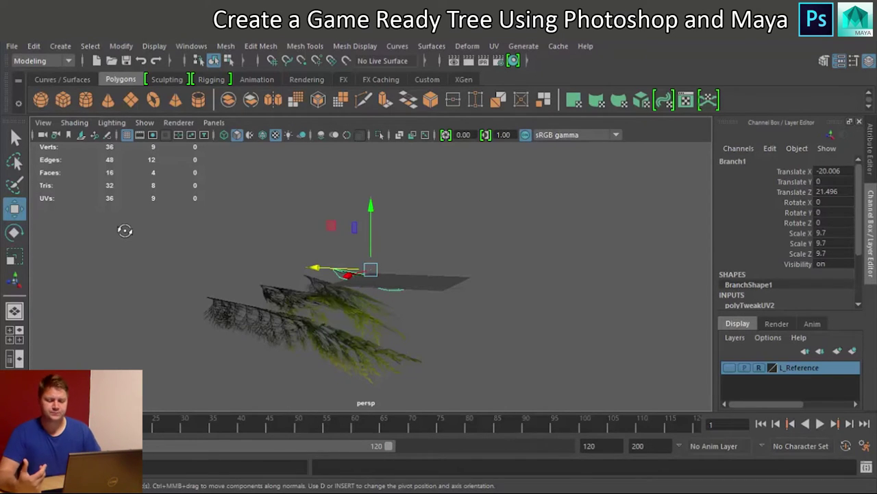
scroll(387, 247, up, 2)
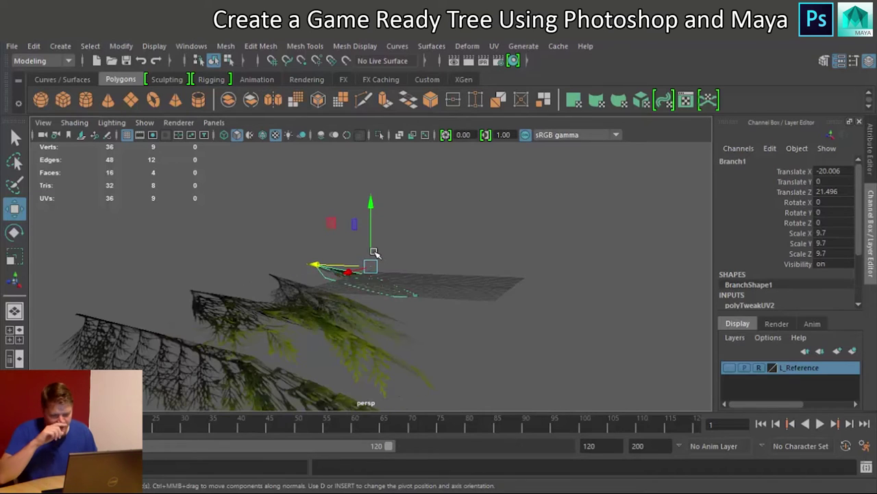
Step: Select the four branch cards and duplicate them with Ctrl+D
alt+drag(290, 275, 274, 267)
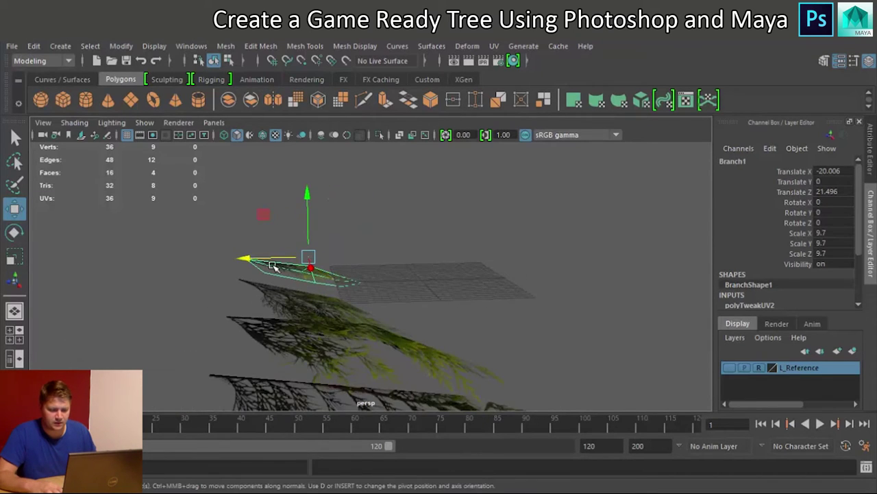
scroll(281, 241, down, 2)
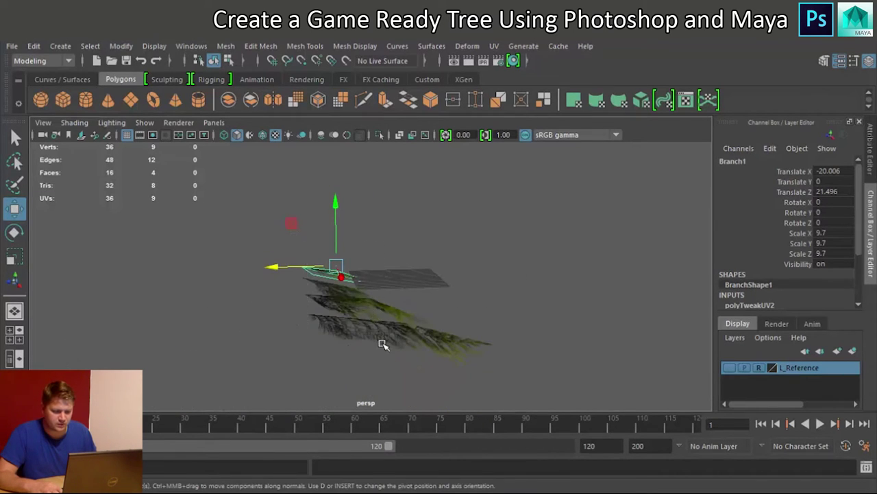
drag(384, 345, 382, 334)
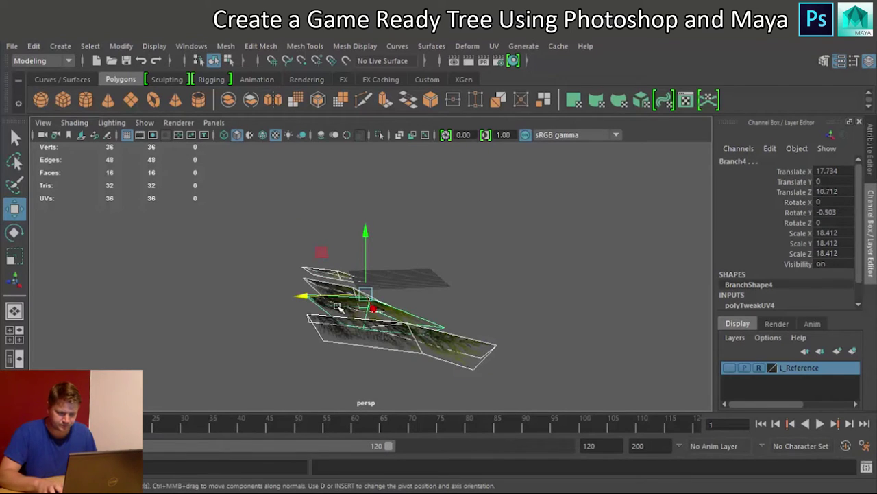
key(ctrl+d)
scroll(405, 265, up, 3)
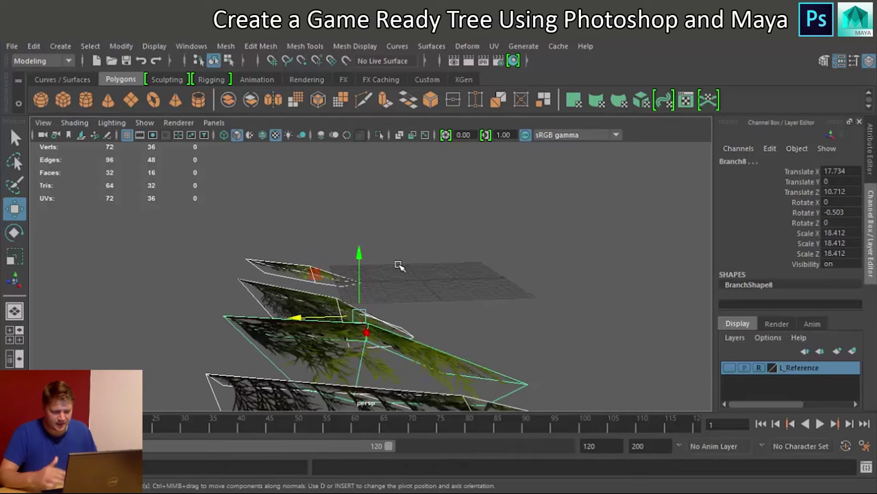
mouse_move(355, 261)
alt+mouse_down()
mouse_move(335, 313)
mouse_move(356, 274)
mouse_move(351, 256)
alt+mouse_up()
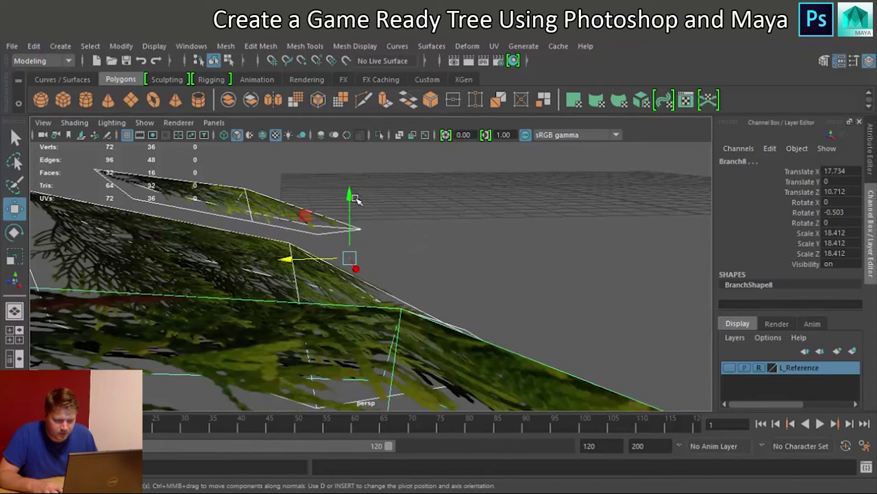
Step: Set the duplicated cards' Translate Y to -0.05 in the Channel Box
drag(351, 197, 351, 197)
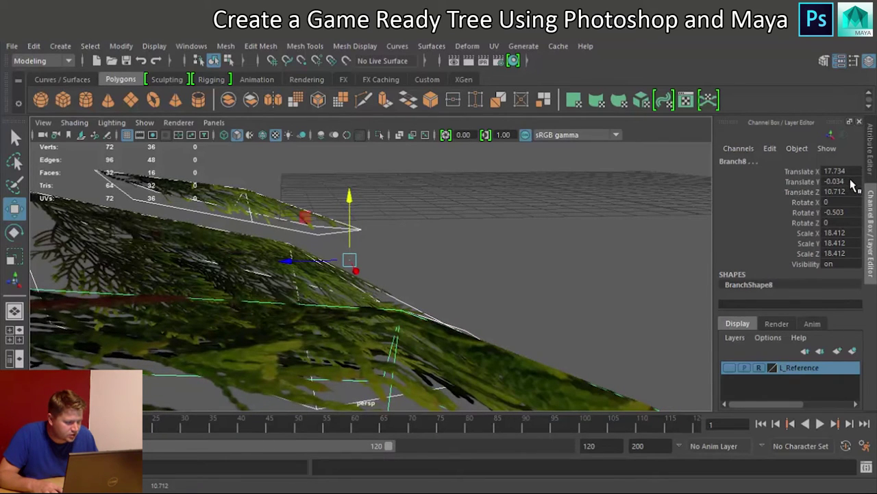
double_click(850, 182)
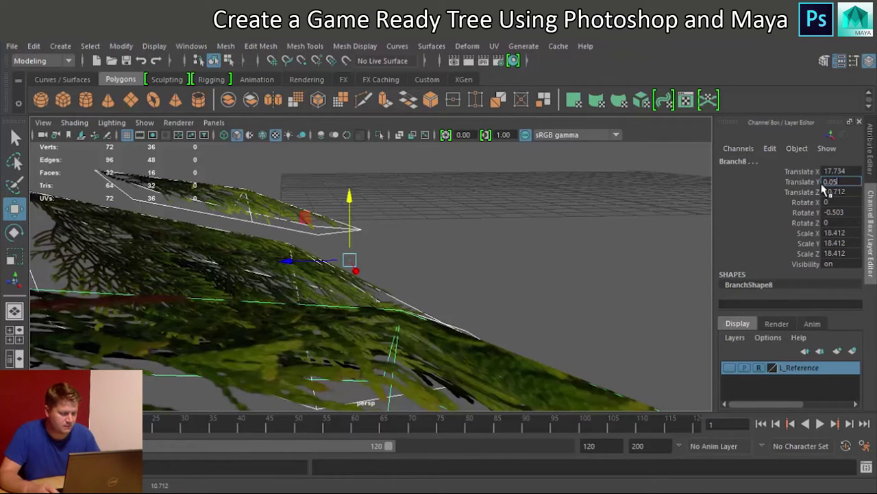
click(824, 181)
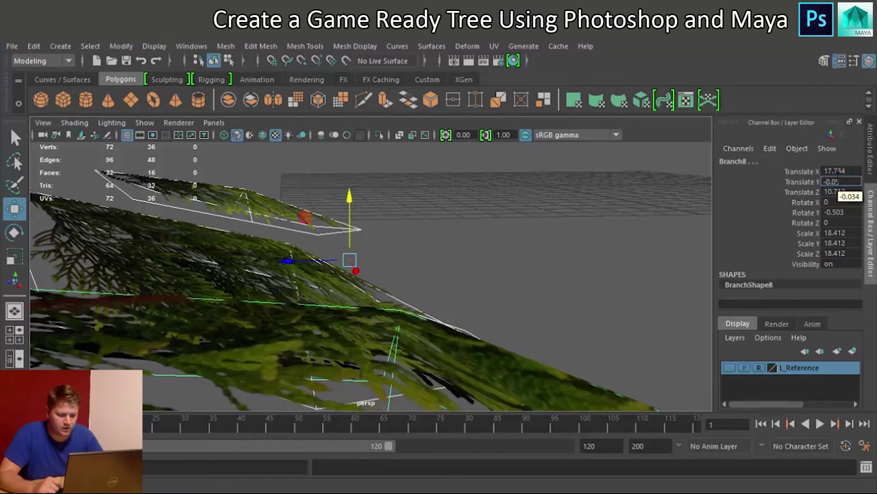
text(-)
key(Return)
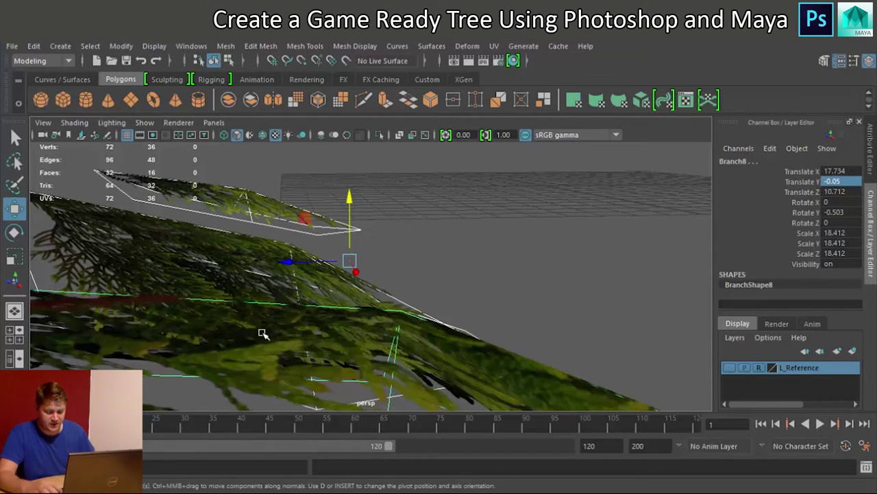
alt+drag(264, 333, 541, 250)
Step: Reverse the selected branch cards' normals with Mesh Display > Reverse
scroll(530, 259, up, 4)
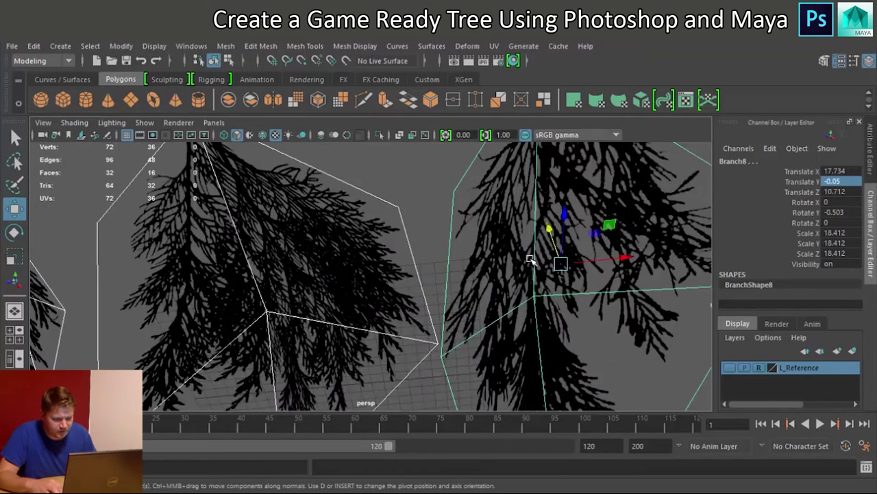
scroll(530, 260, down, 2)
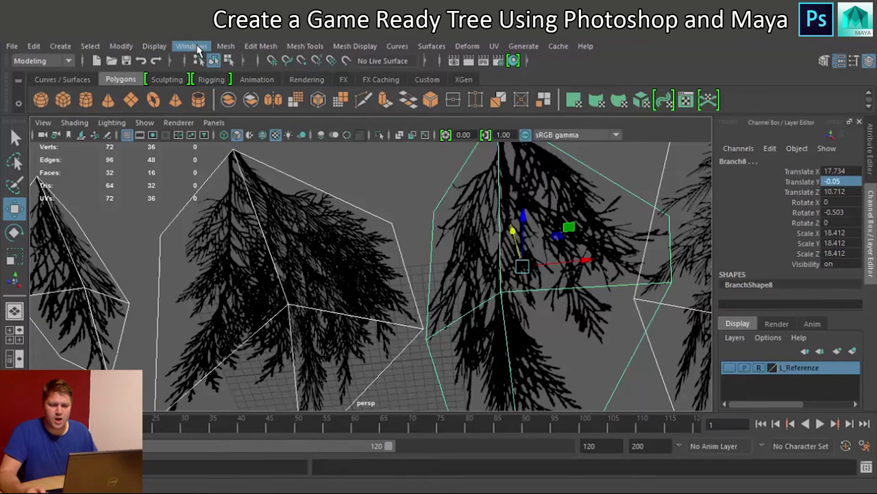
click(353, 47)
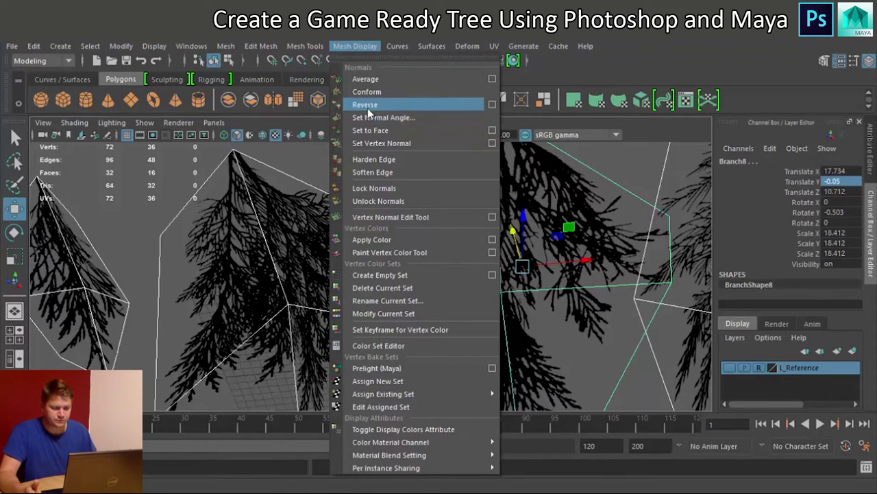
click(365, 105)
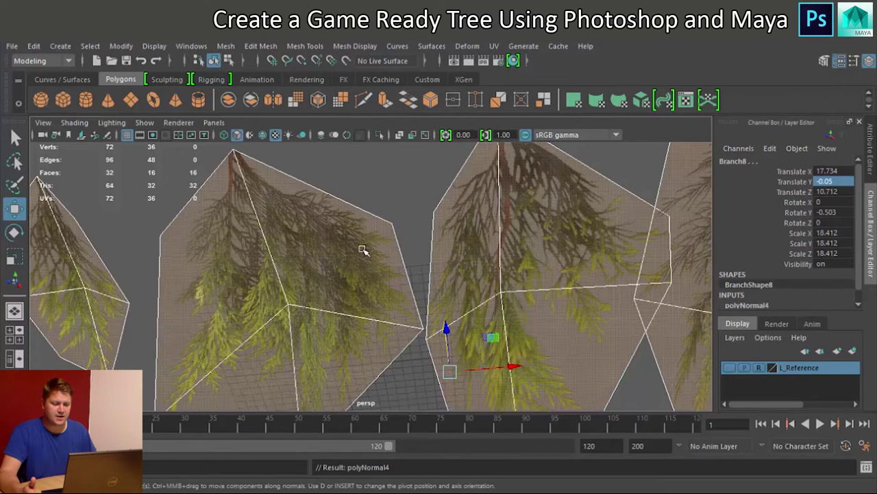
Step: Deselect the cards, orbit around the branches, select Branch7, then the small left branch
right_drag(350, 171, 404, 131)
click(378, 190)
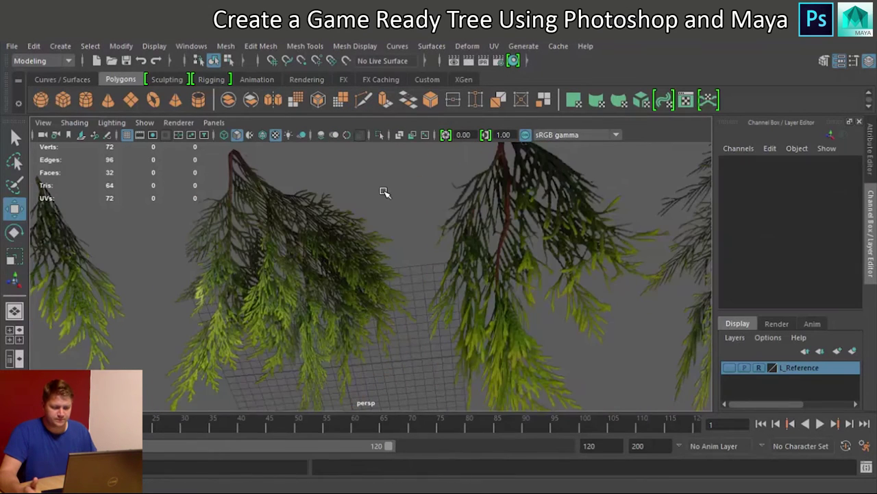
alt+drag(379, 225, 318, 274)
click(319, 273)
alt+drag(253, 345, 364, 247)
click(334, 206)
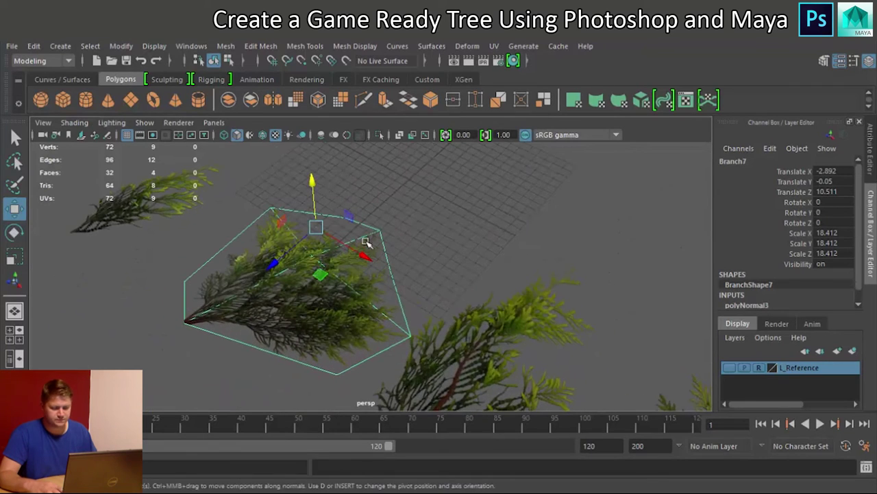
alt+drag(408, 224, 350, 219)
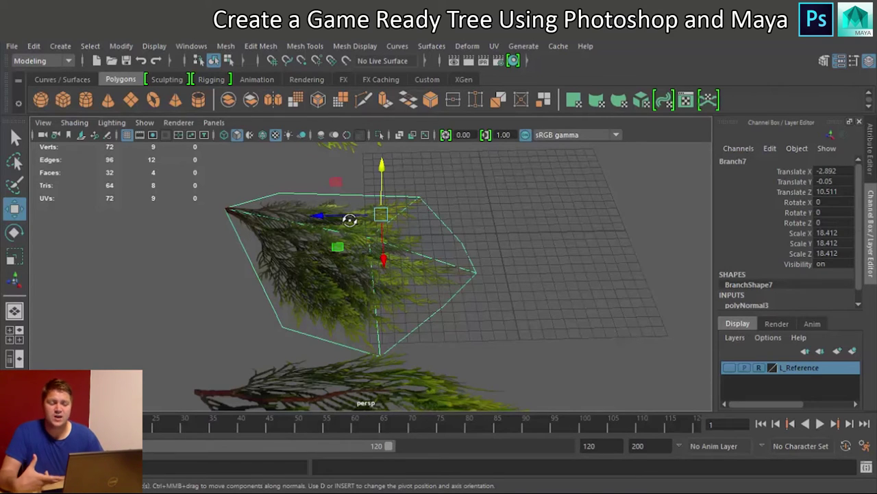
scroll(378, 210, down, 5)
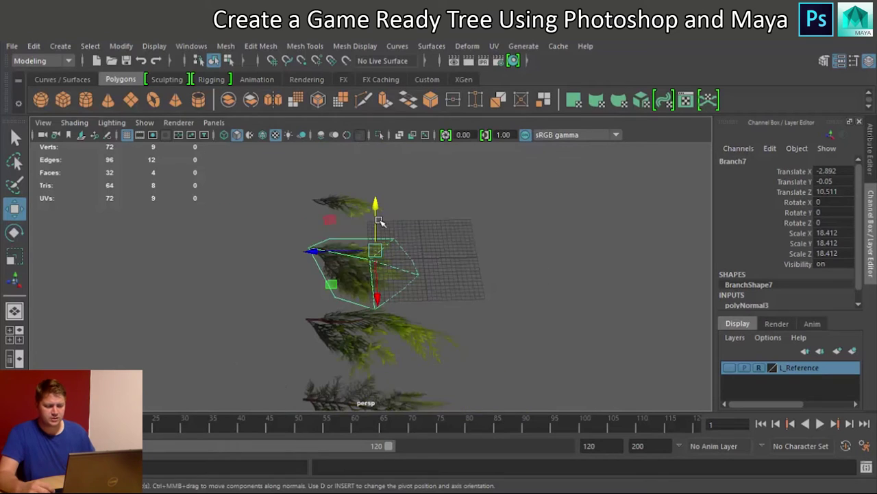
alt+drag(381, 277, 303, 276)
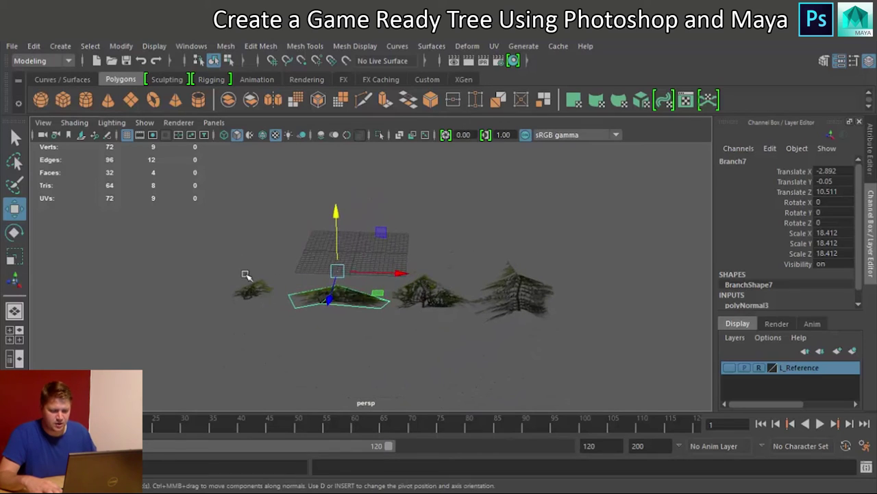
click(257, 296)
Step: Combine the small left branch's planes and Branch7's planes, centring each pivot
click(225, 47)
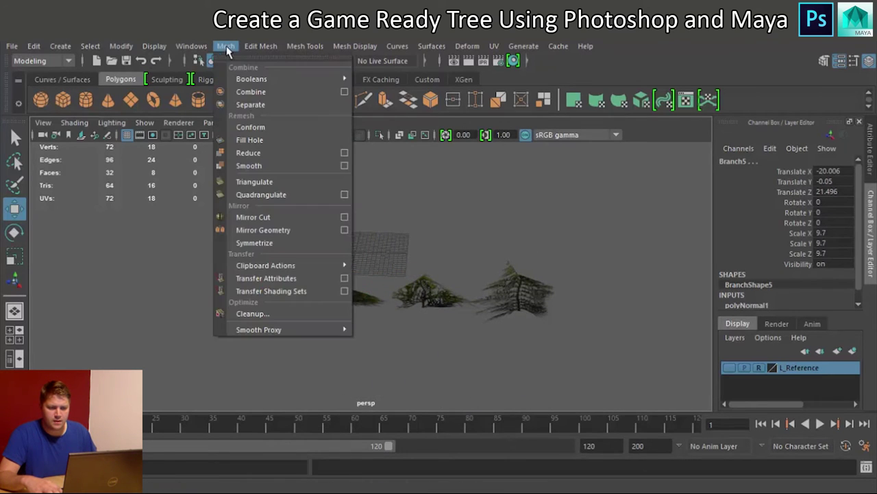
click(242, 91)
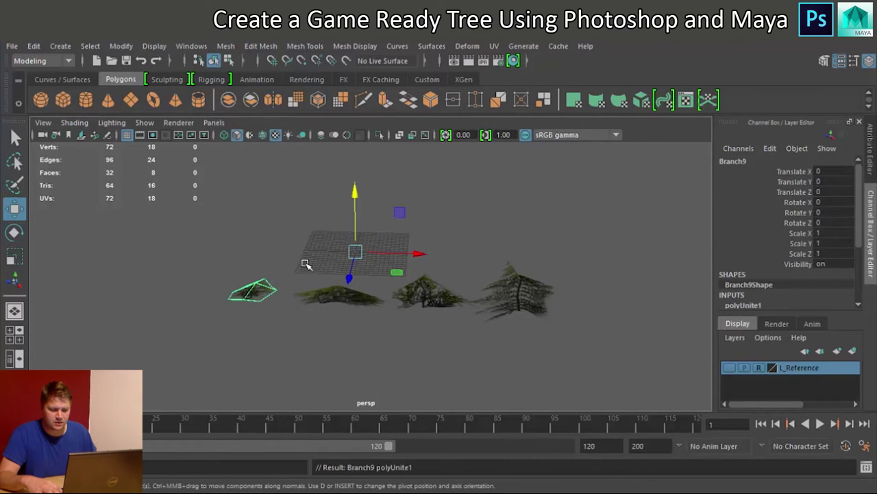
click(281, 274)
click(257, 284)
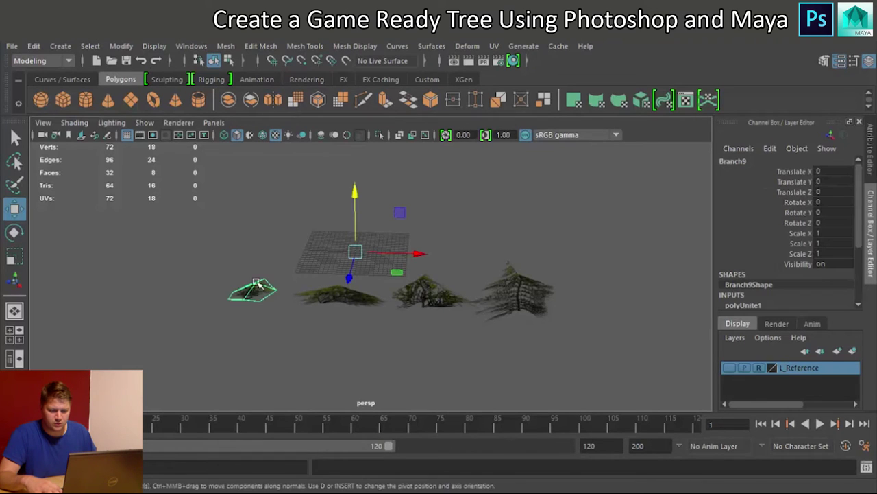
click(120, 46)
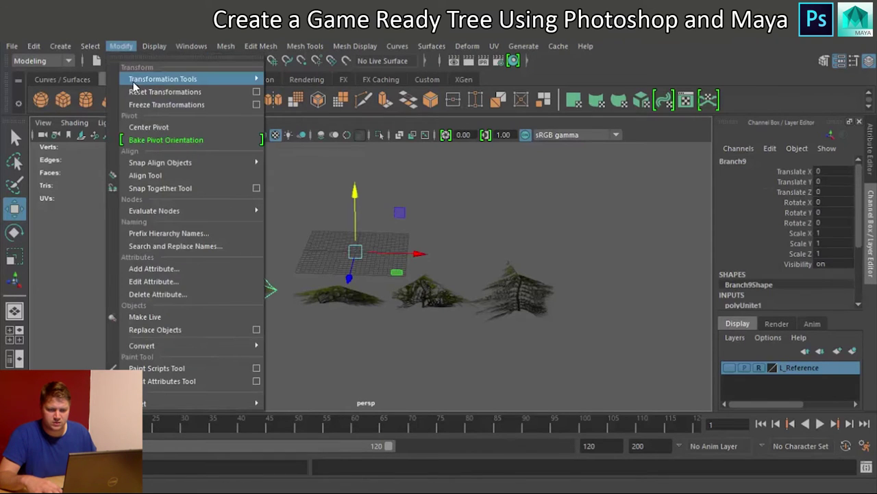
click(155, 129)
click(336, 301)
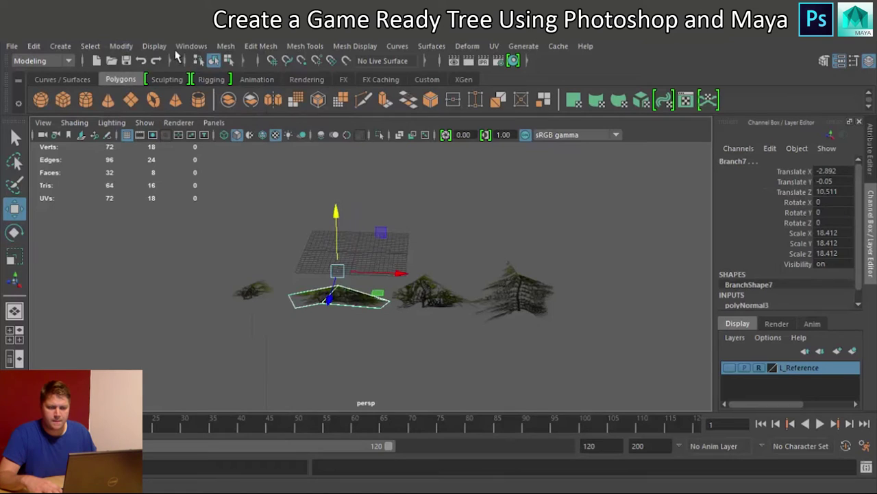
click(225, 46)
click(247, 90)
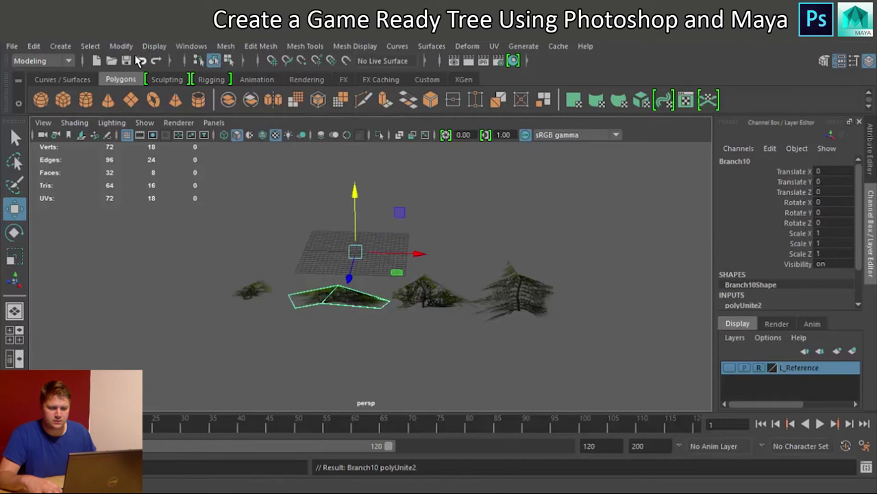
click(121, 46)
click(155, 127)
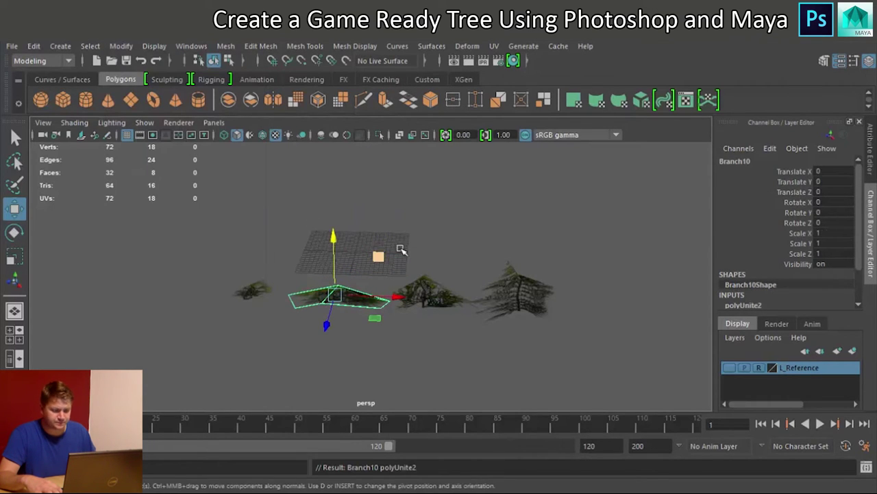
Step: Combine and centre the pivots of Branch8 and the right fern branch Branch12, then deselect all
click(426, 290)
click(225, 46)
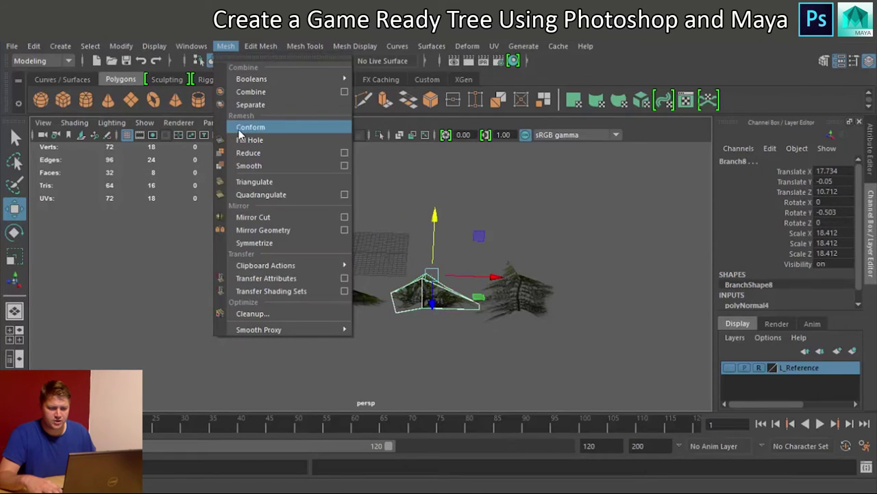
click(250, 91)
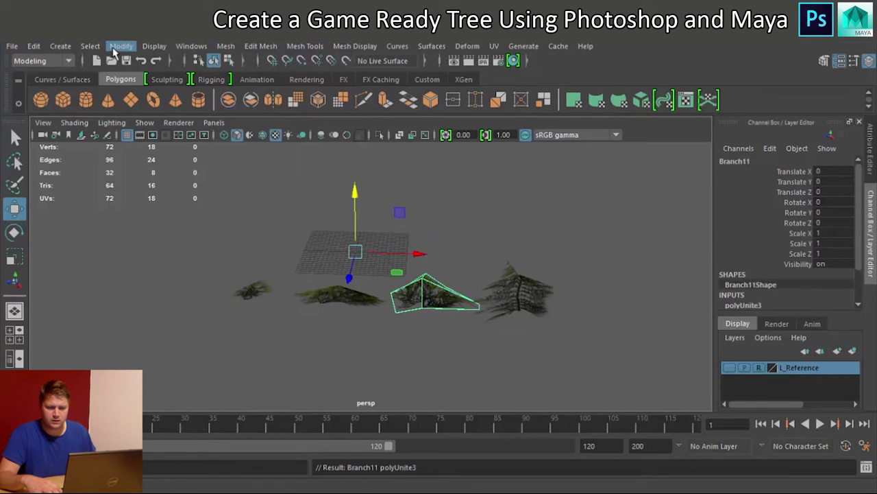
click(120, 46)
click(150, 128)
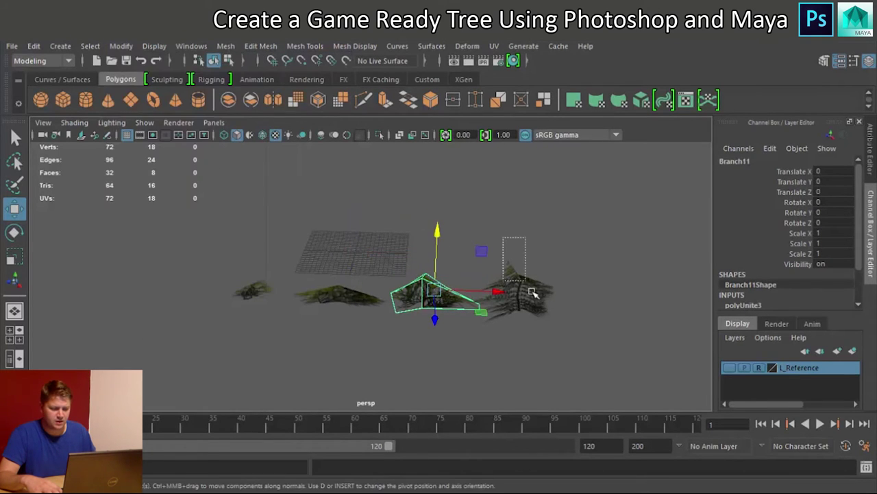
click(517, 293)
click(225, 46)
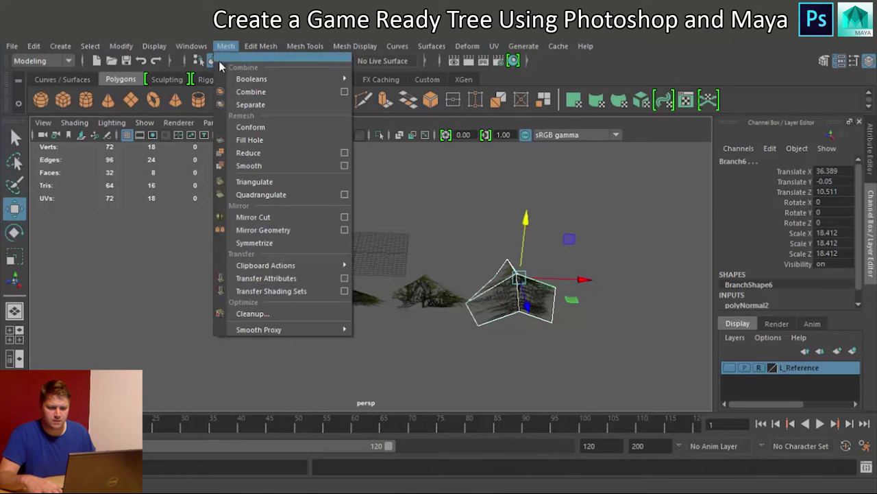
click(251, 91)
click(122, 46)
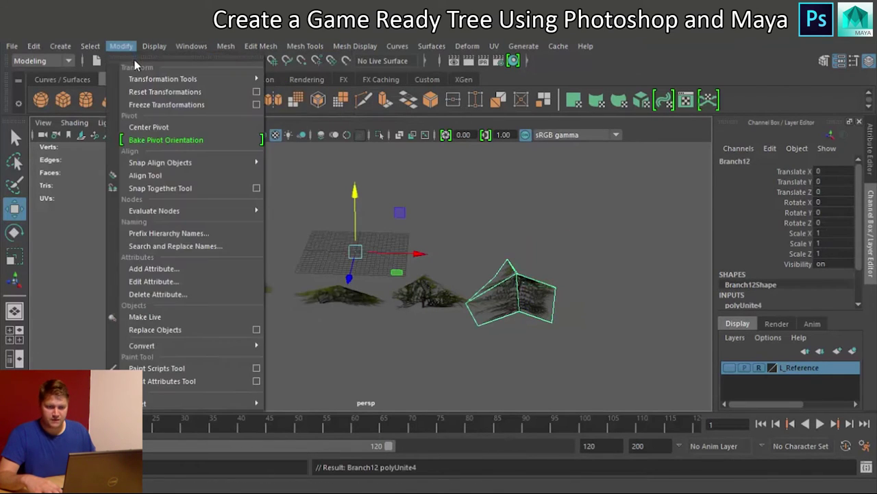
click(164, 126)
click(488, 248)
alt+drag(488, 248, 184, 253)
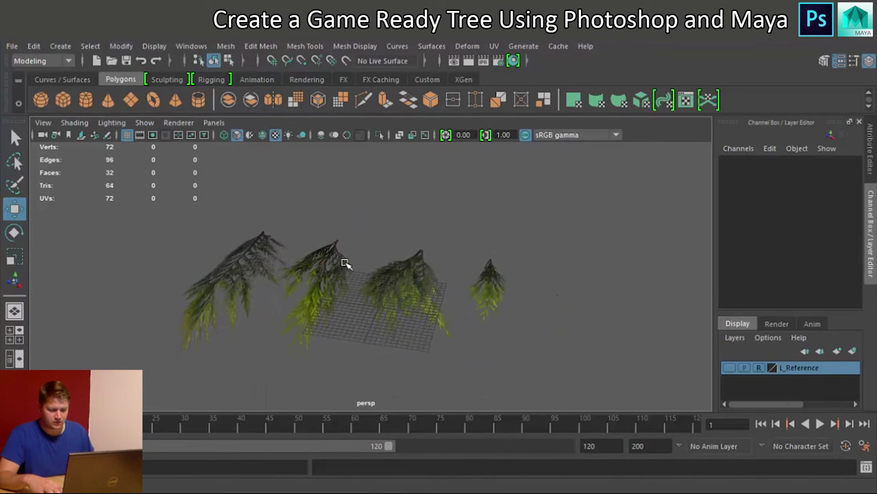
Step: Orbit and pan the perspective view down to a low angle on the four upright branch meshes
scroll(439, 237, up, 3)
alt+drag(439, 237, 501, 198)
scroll(364, 249, down, 3)
scroll(374, 318, up, 5)
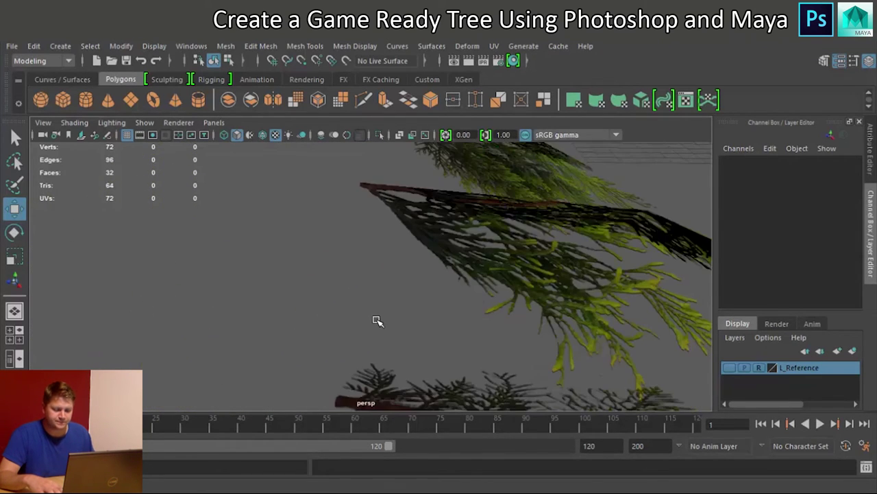
alt+drag(386, 299, 433, 224)
alt+drag(460, 181, 464, 344)
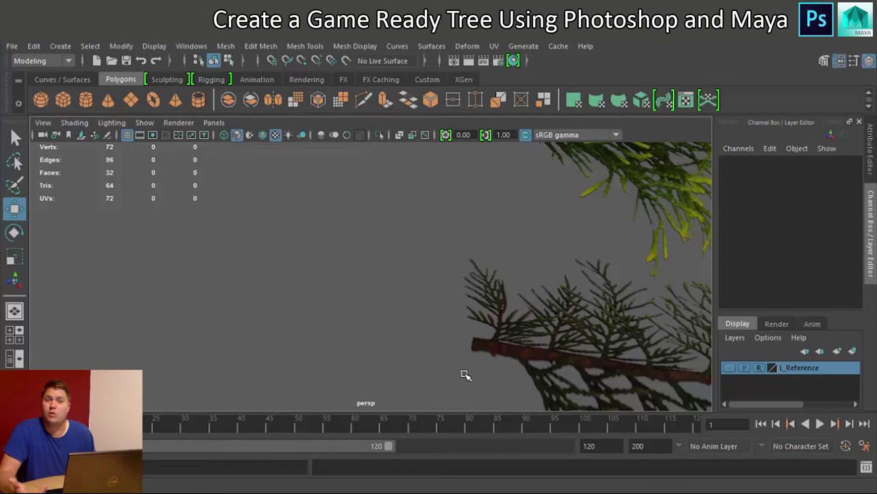
alt+drag(491, 344, 477, 330)
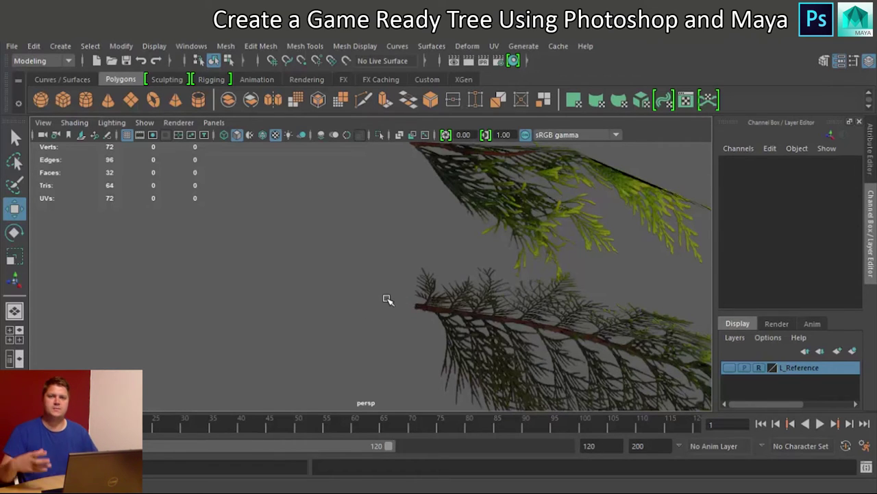
scroll(349, 275, down, 2)
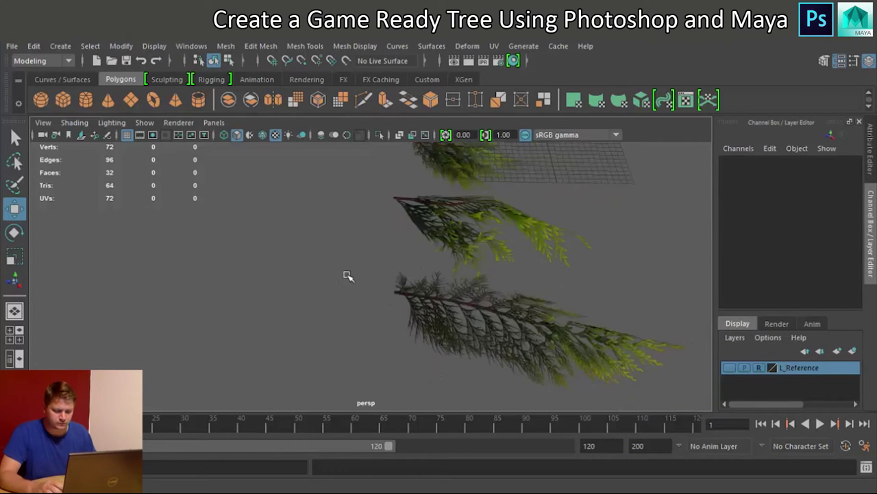
alt+drag(345, 284, 473, 255)
scroll(441, 240, up, 4)
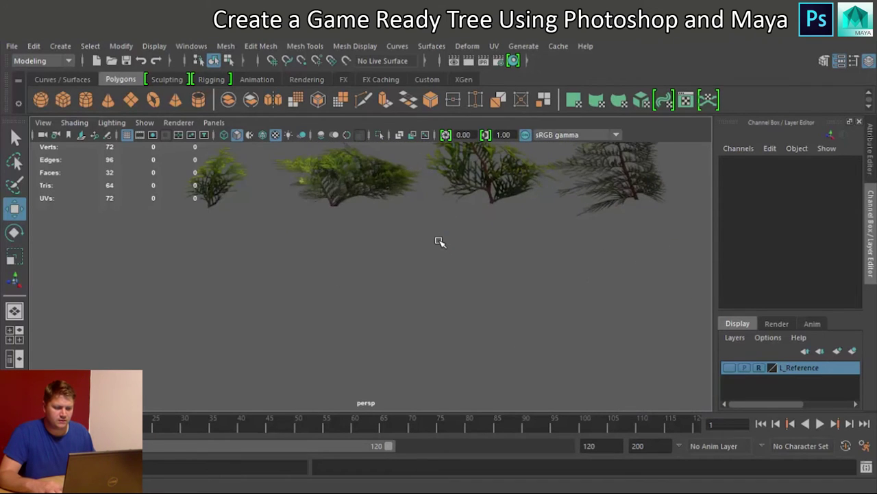
alt+middle_drag(441, 240, 394, 294)
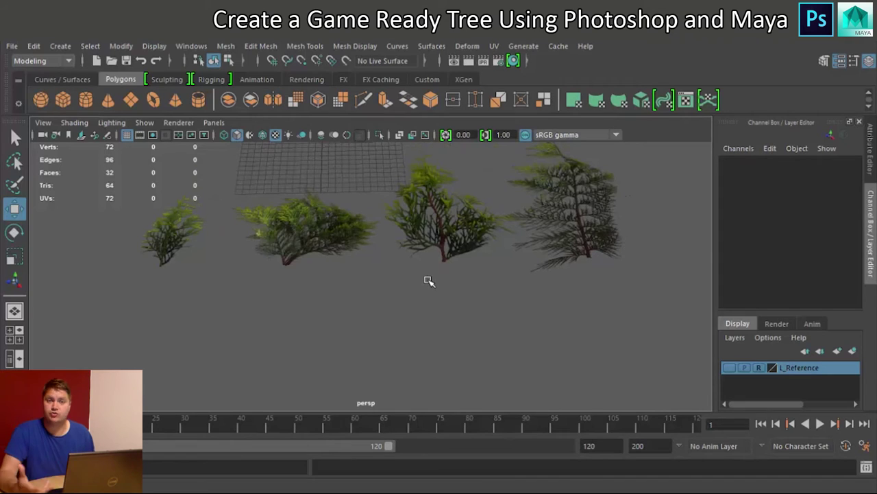
scroll(523, 258, up, 2)
scroll(526, 249, down, 2)
alt+middle_drag(525, 249, 478, 294)
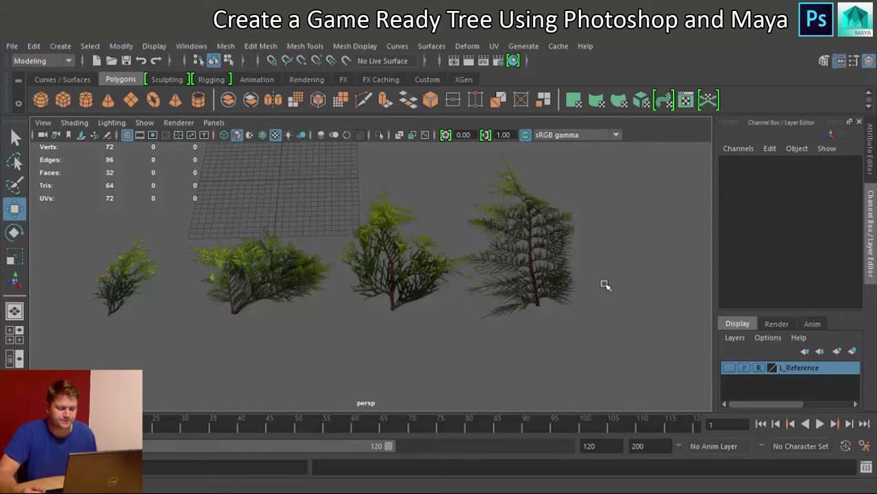
alt+drag(581, 293, 468, 266)
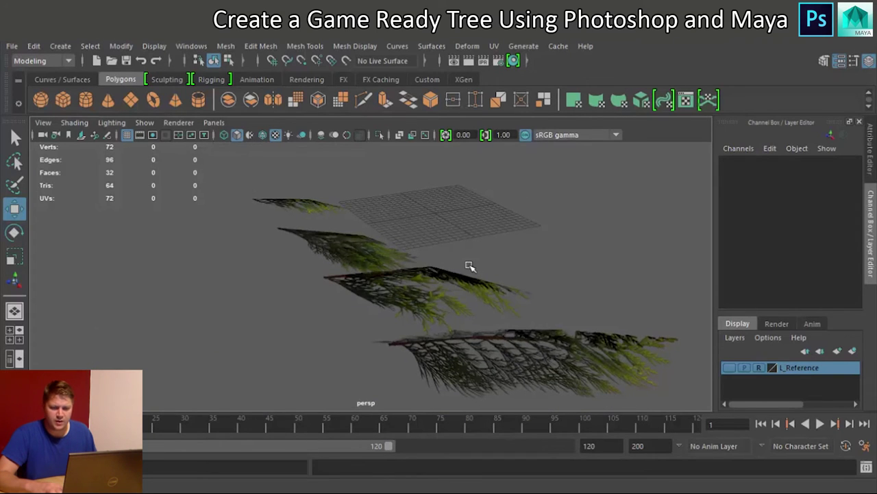
click(62, 47)
Step: Create a polygon cylinder at the origin and frame it in the view
click(66, 49)
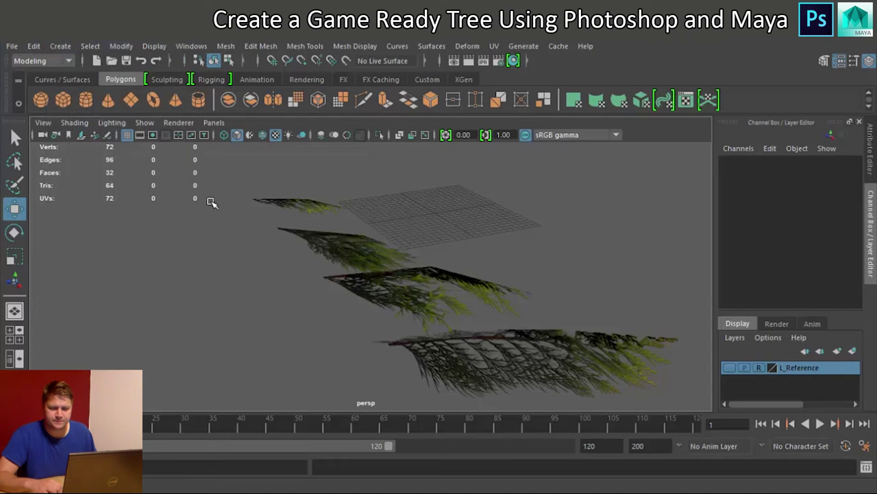
click(85, 100)
scroll(483, 209, up, 4)
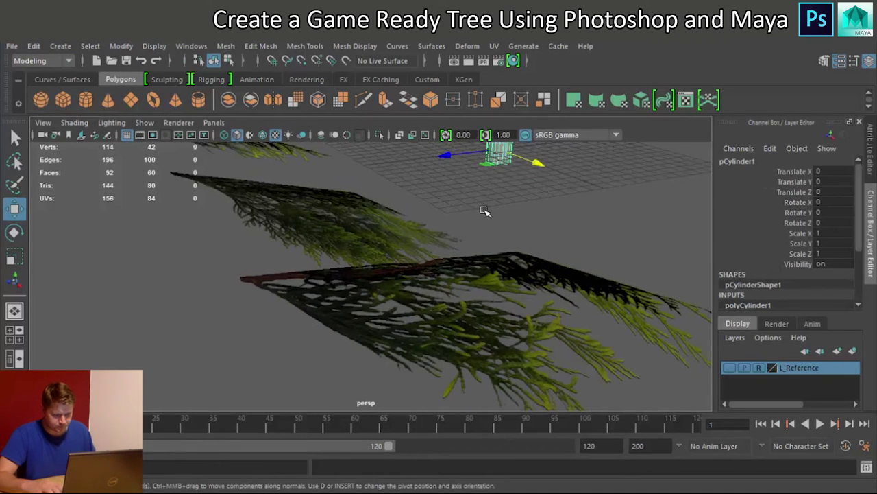
key(f)
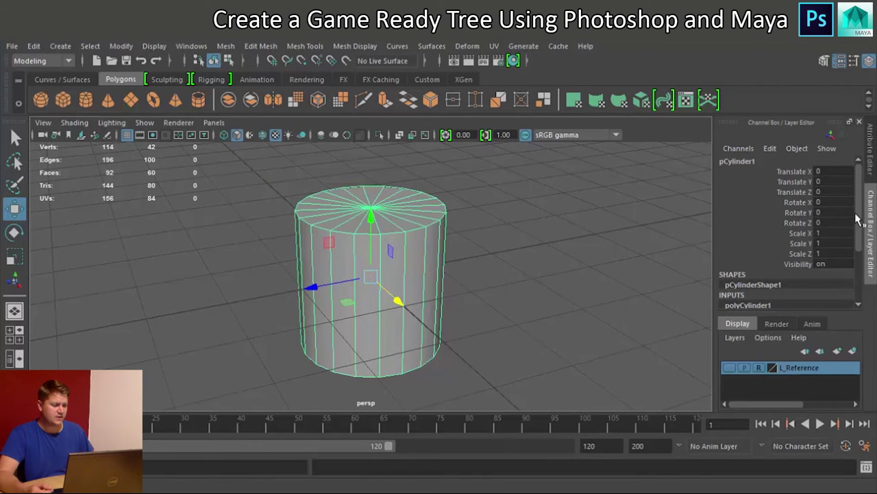
Step: Set the cylinder to 1 cap subdivision and 3 axis subdivisions, making a prism
drag(861, 213, 856, 264)
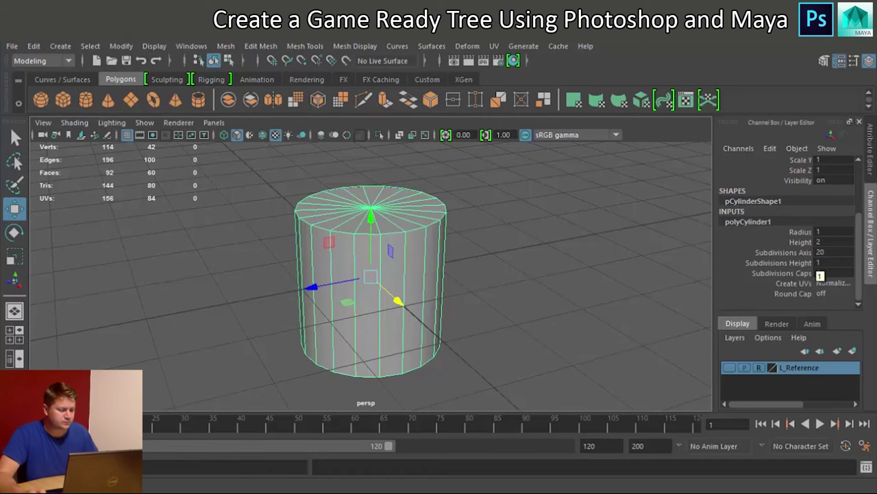
key(Return)
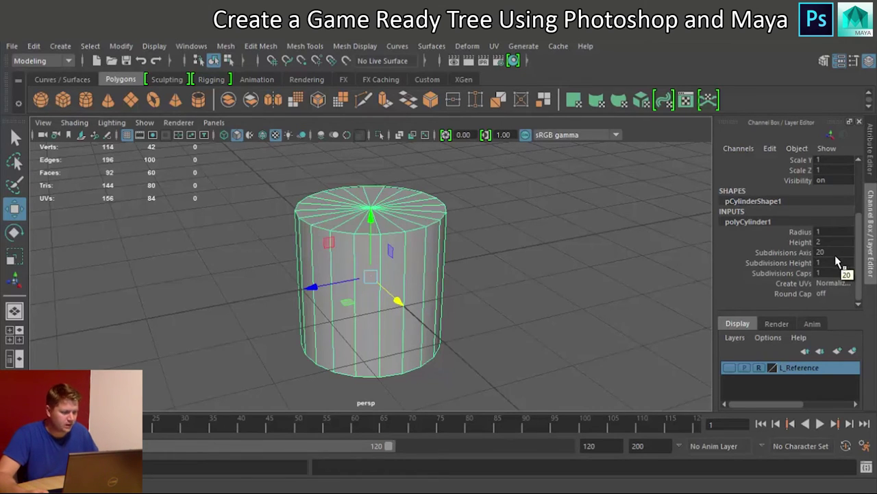
click(829, 253)
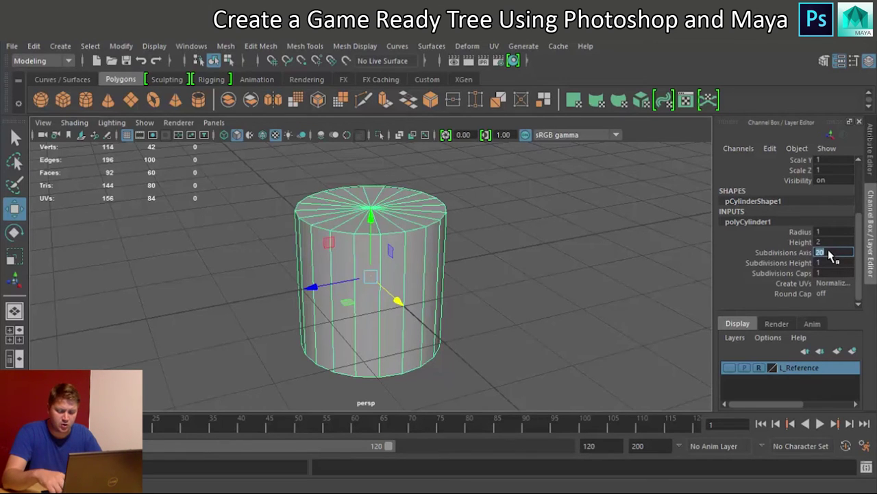
key(Return)
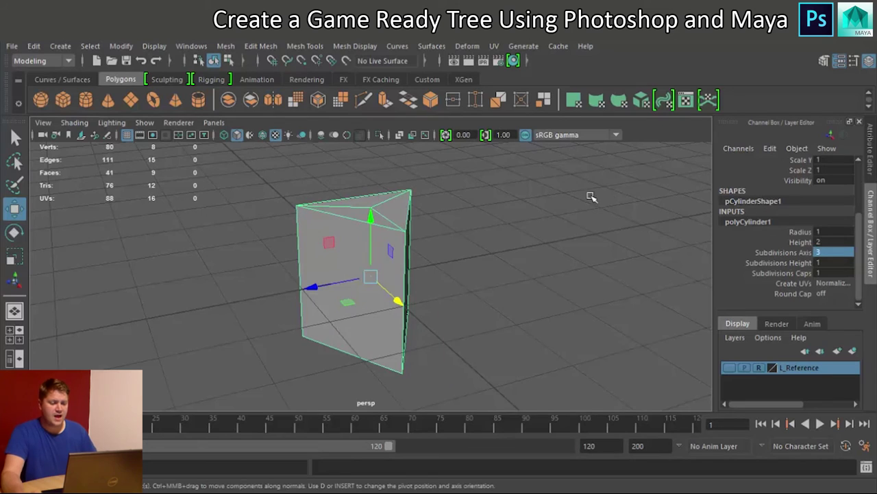
alt+drag(446, 274, 440, 256)
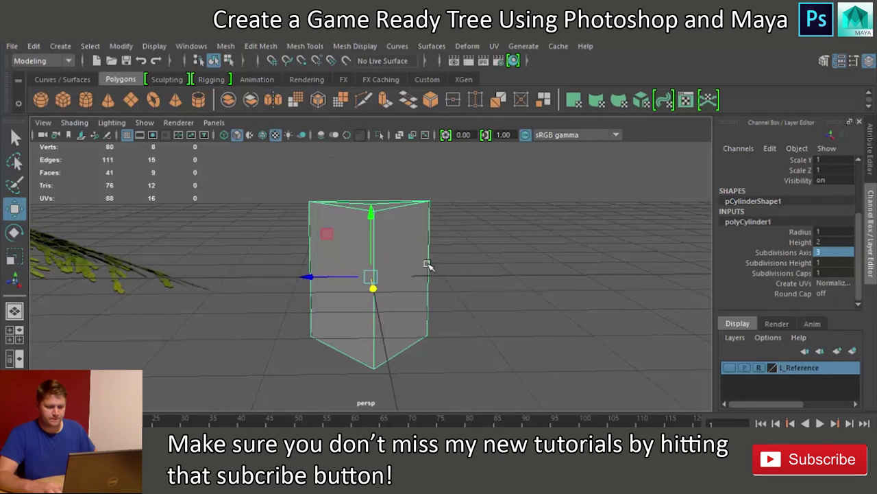
Step: Rotate the prism to Rotate X 90 via the Channel Box
scroll(442, 255, down, 5)
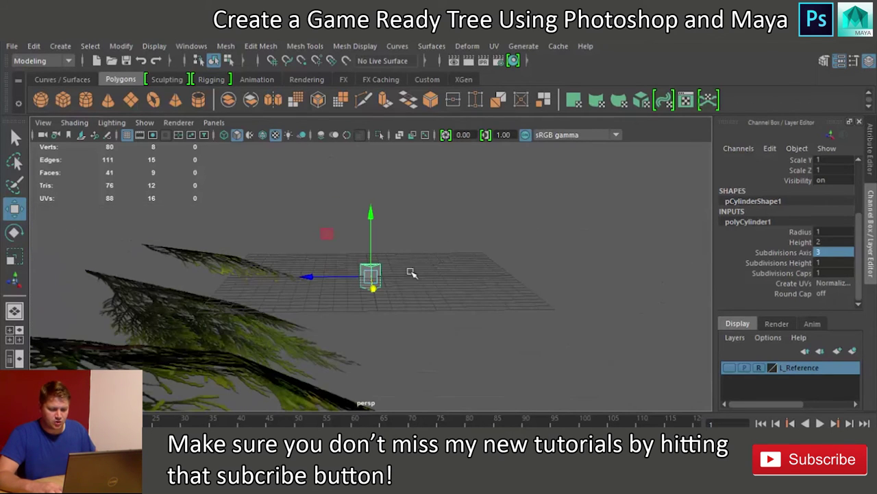
alt+drag(411, 273, 396, 298)
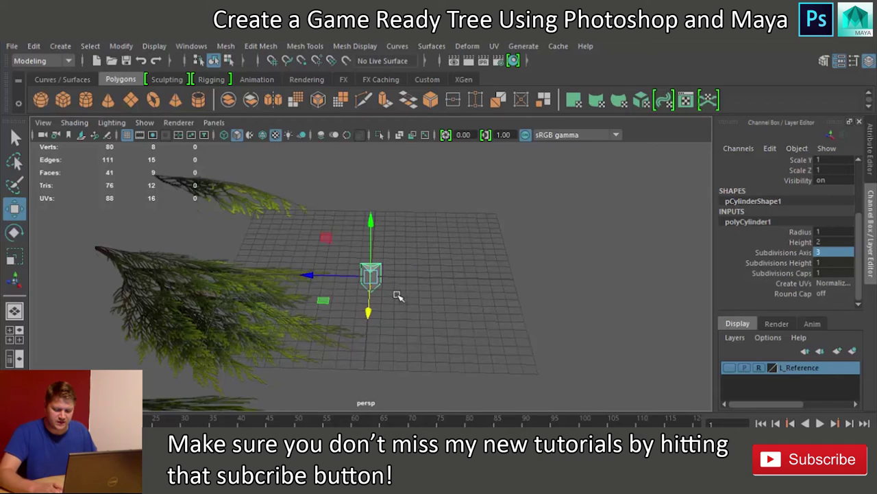
key(e)
drag(358, 228, 319, 269)
scroll(832, 212, up, 3)
click(822, 205)
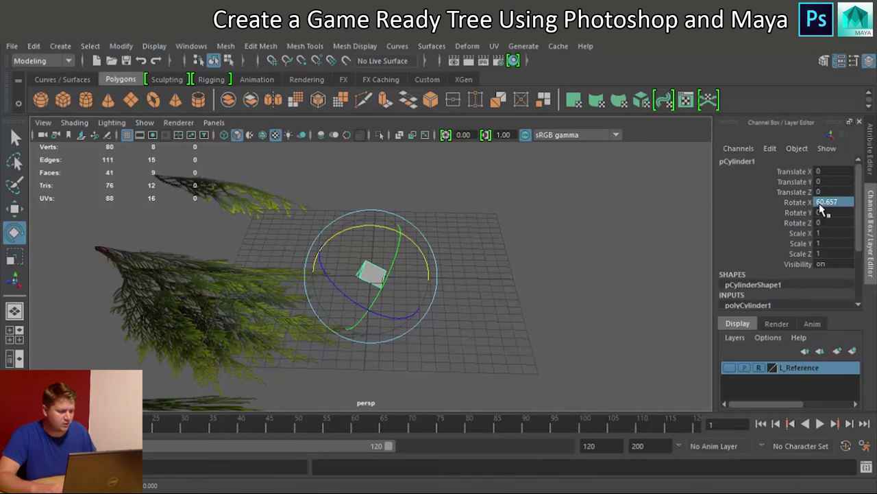
double_click(823, 203)
key(Return)
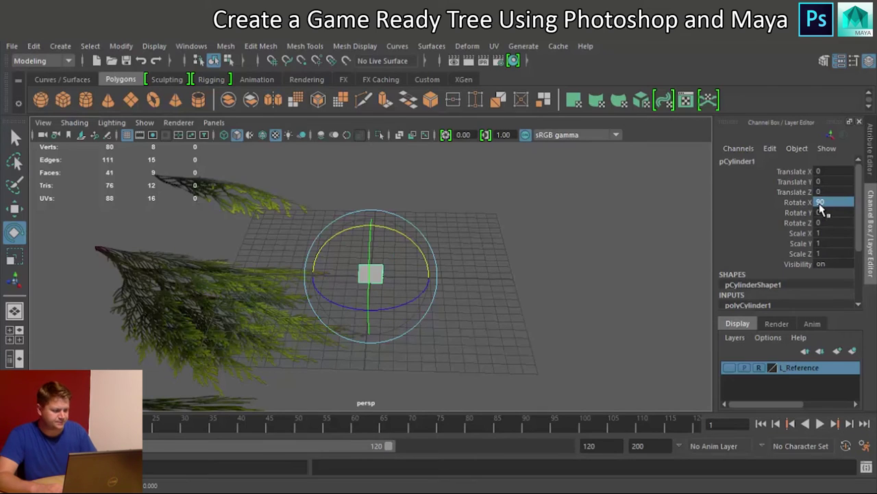
Step: Stretch the prism lengthwise to Scale Y 2.893
scroll(823, 252, down, 2)
key(r)
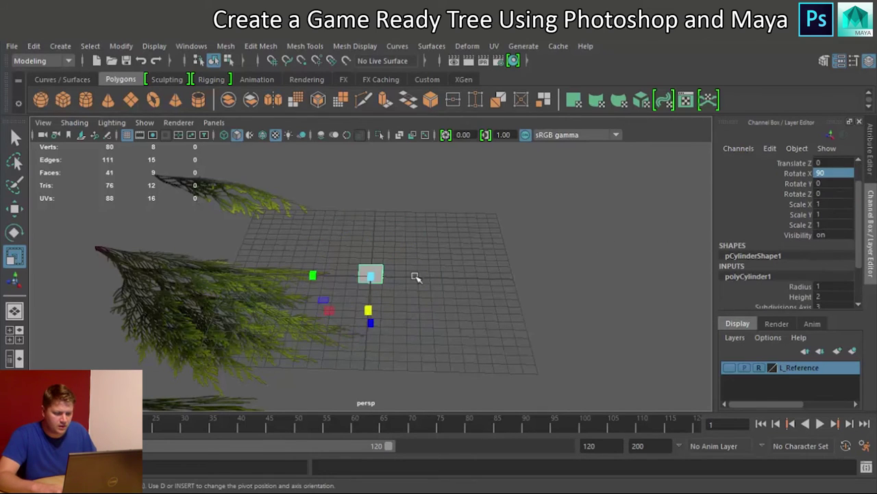
drag(316, 277, 203, 275)
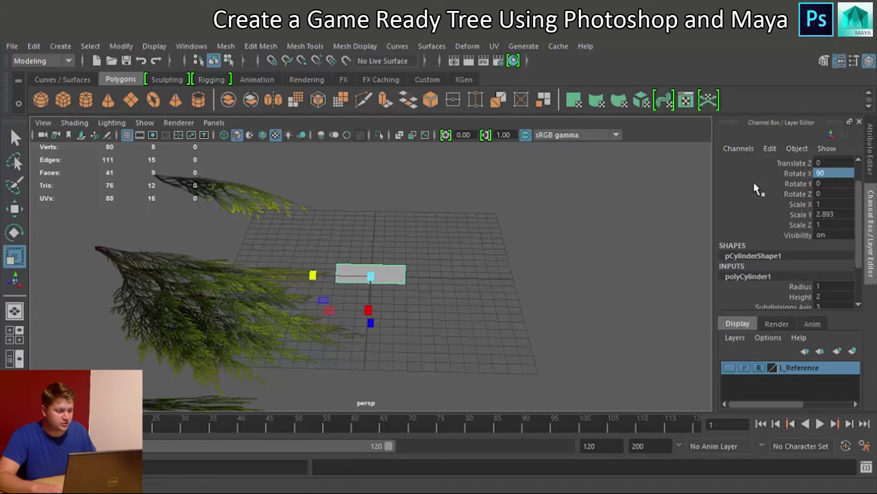
Step: Rename the prism to 'Stump' (shape becomes StumpShape) and switch to the four-view layout
scroll(785, 207, up, 2)
double_click(734, 163)
text(Bran)
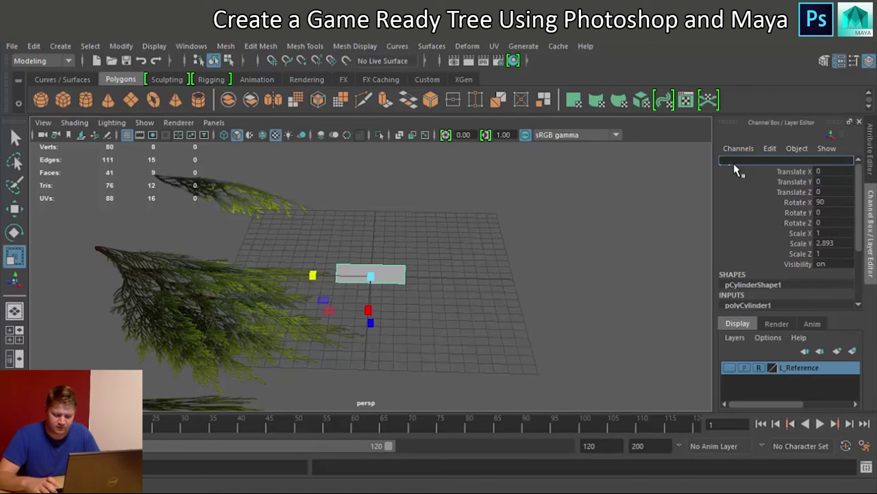
text(Stump)
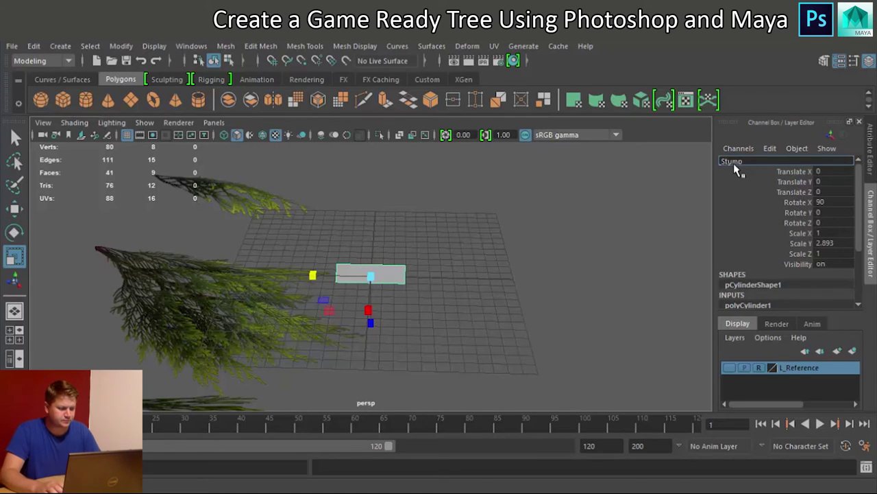
key(Return)
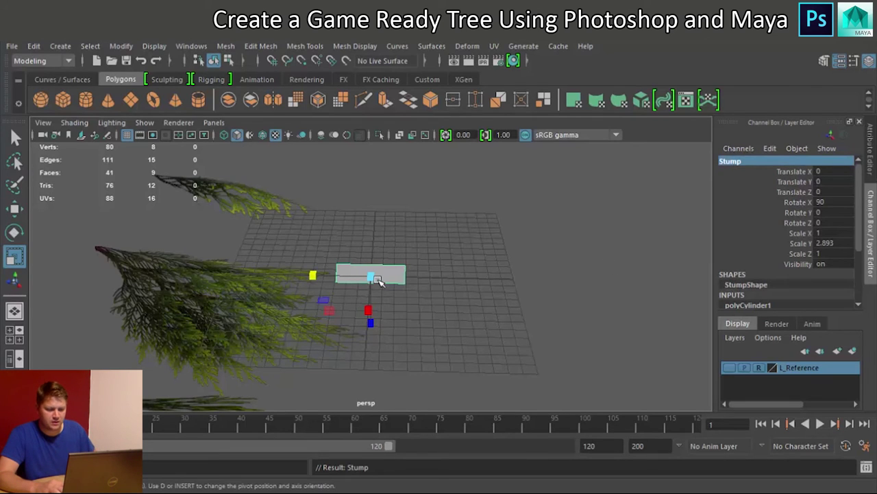
key(space)
key(space)
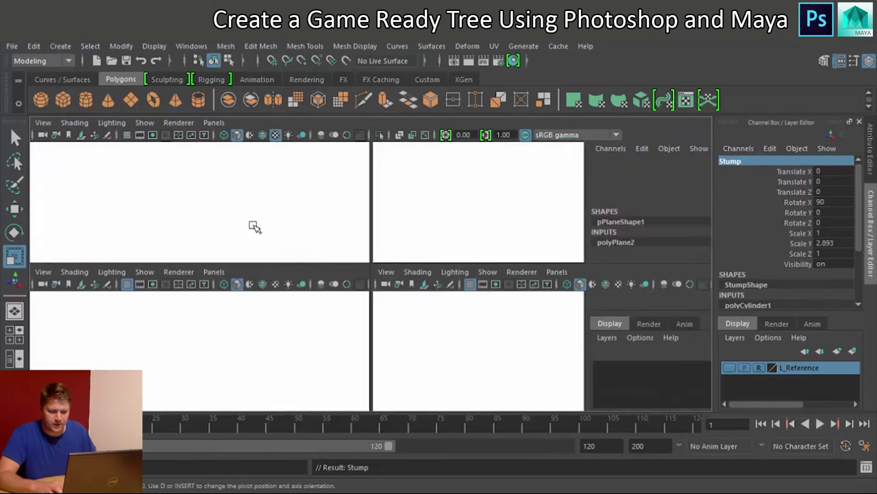
Step: Move the Stump to the rightmost tree's base and lower it to Translate Y -0.501 in side view
key(w)
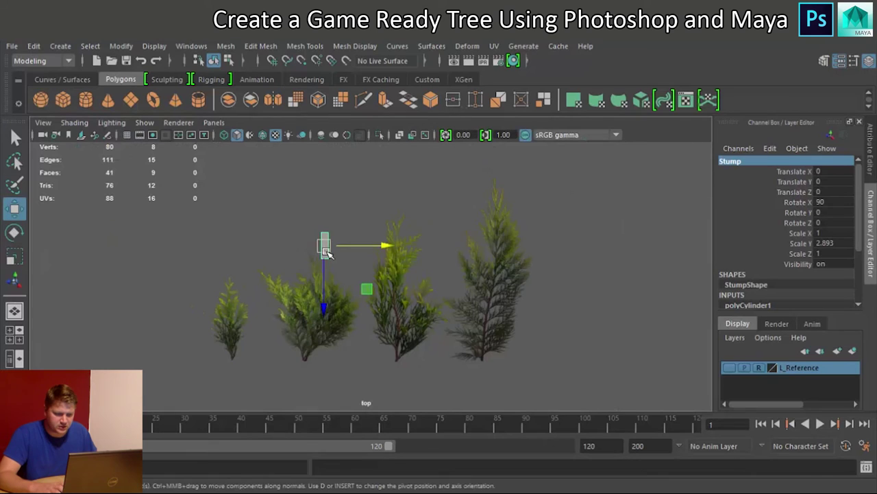
drag(324, 247, 482, 368)
key(space)
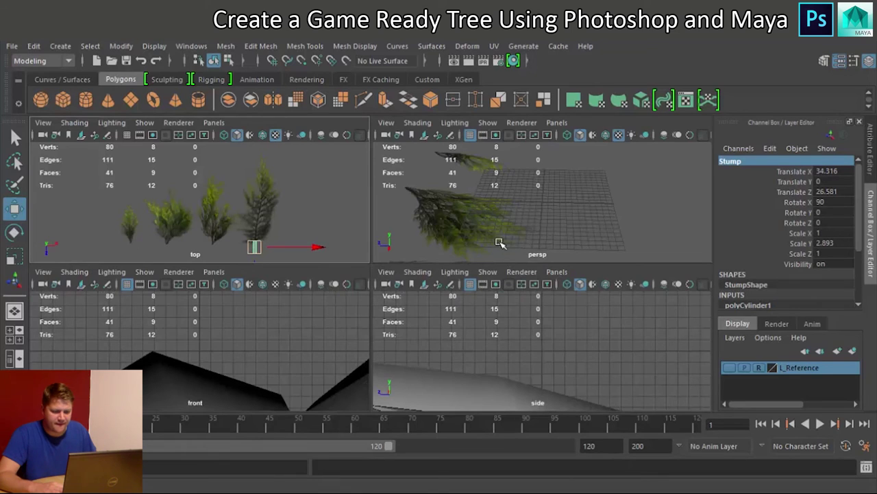
key(f)
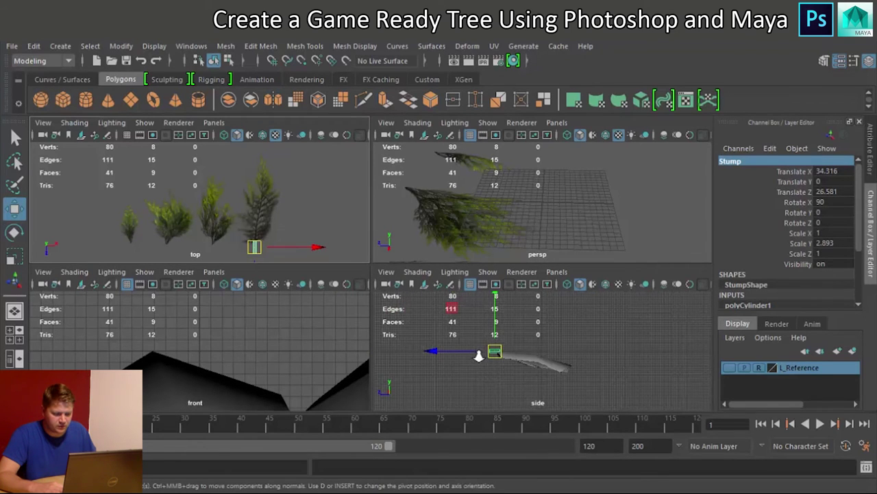
key(space)
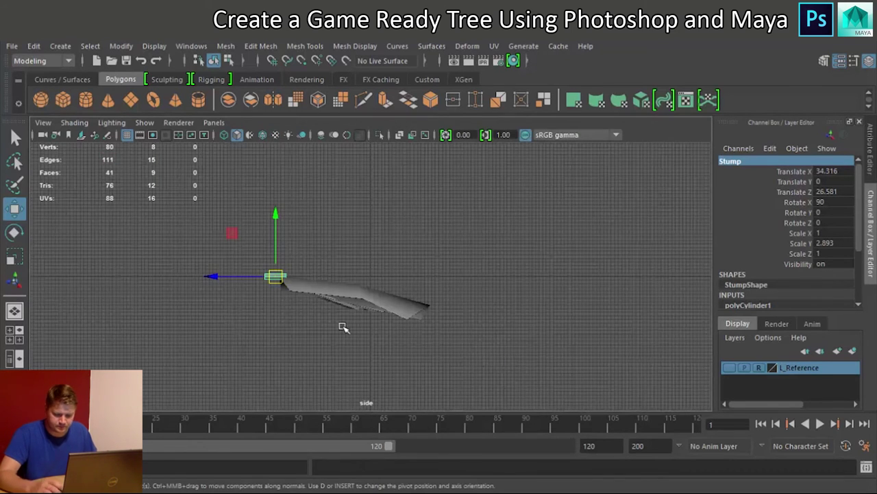
key(4)
scroll(341, 319, up, 5)
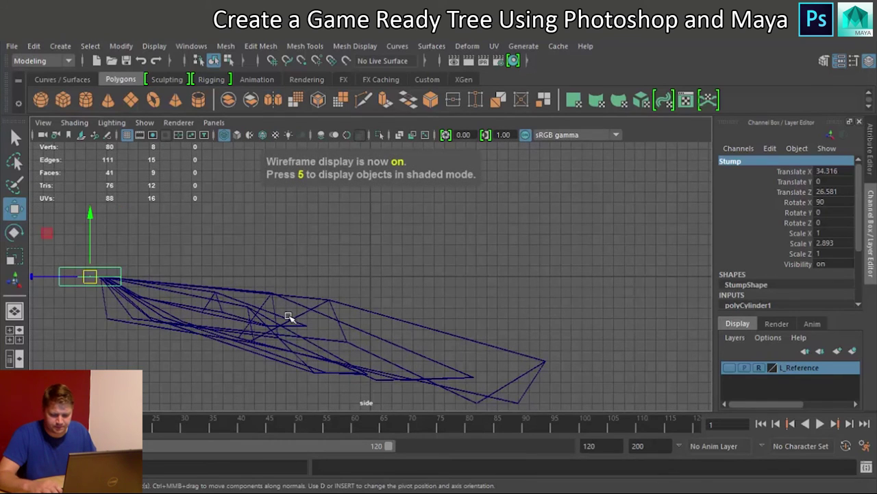
key(6)
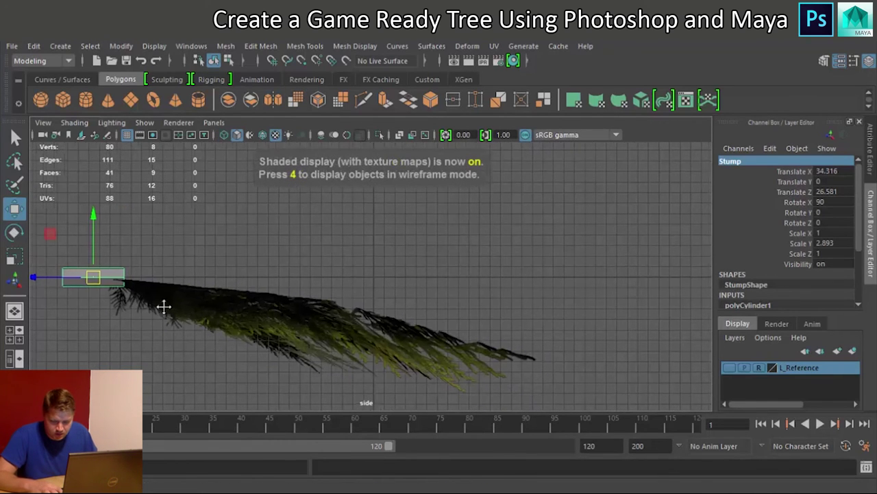
alt+middle_drag(163, 307, 294, 334)
scroll(294, 333, up, 3)
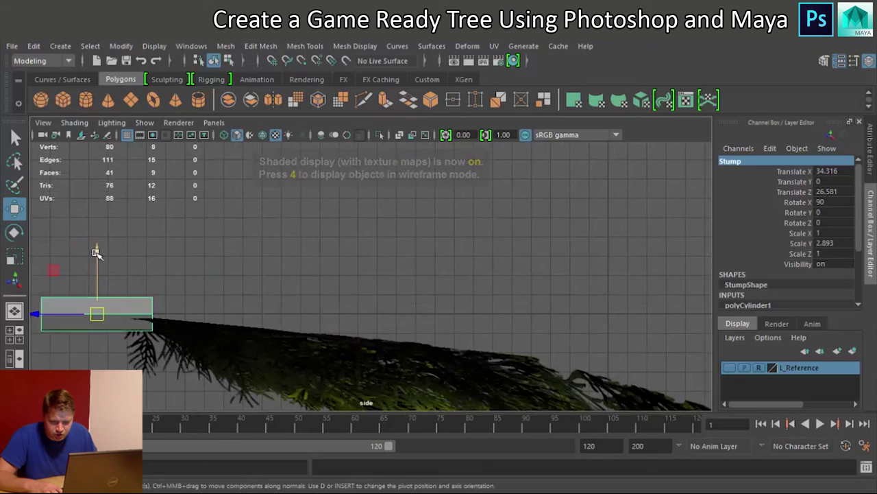
mouse_move(97, 255)
mouse_down()
mouse_move(65, 333)
mouse_move(84, 252)
mouse_up()
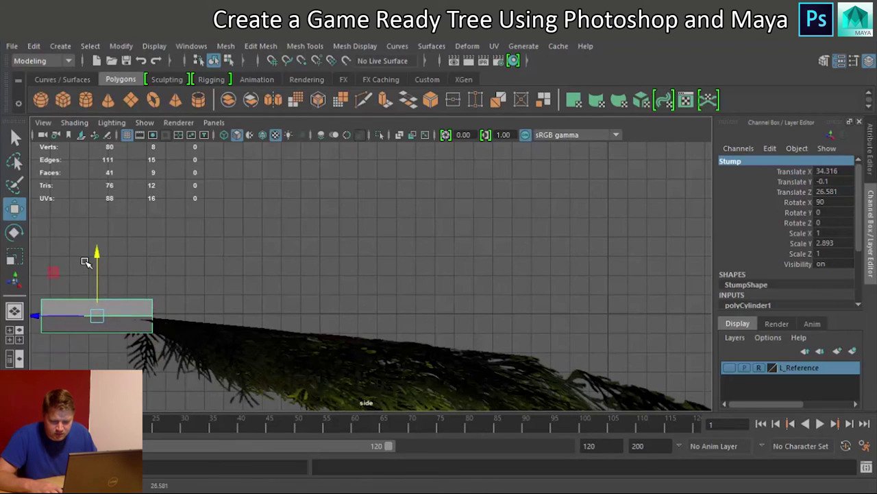
Step: Tilt the Stump to Rotate X 81.572 and slide it along X to 34.879 against the branch
key(e)
drag(139, 267, 151, 272)
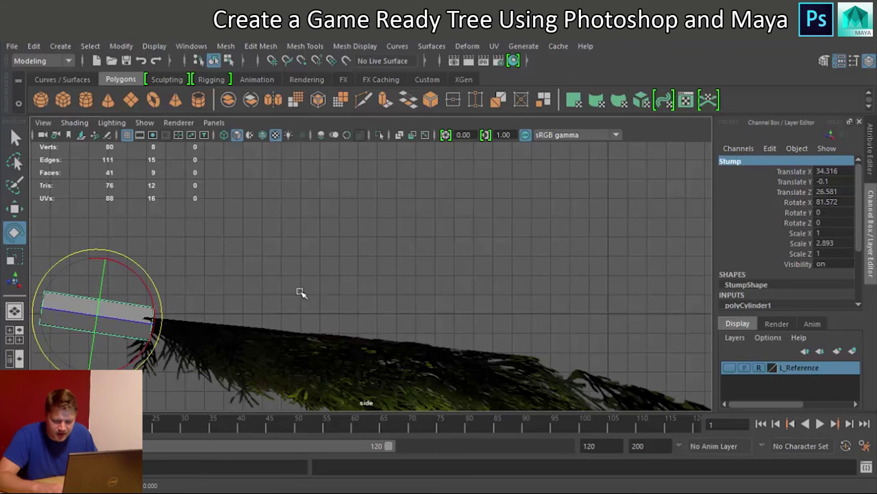
key(space)
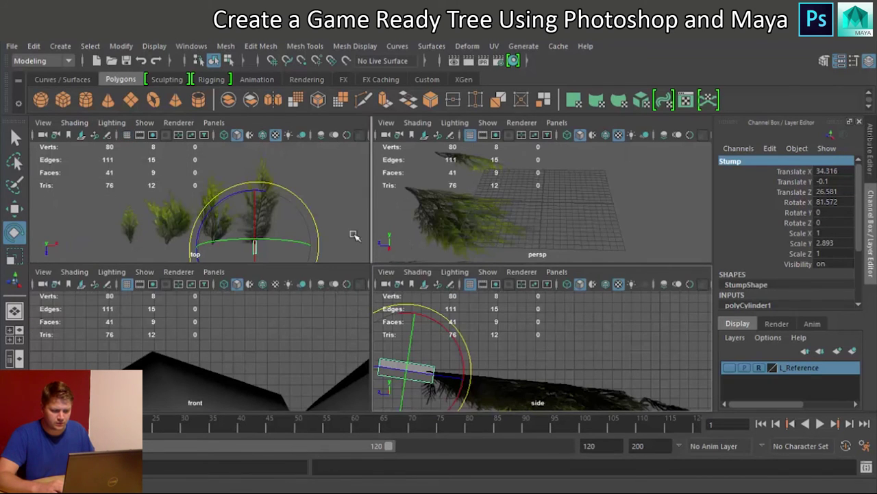
key(space)
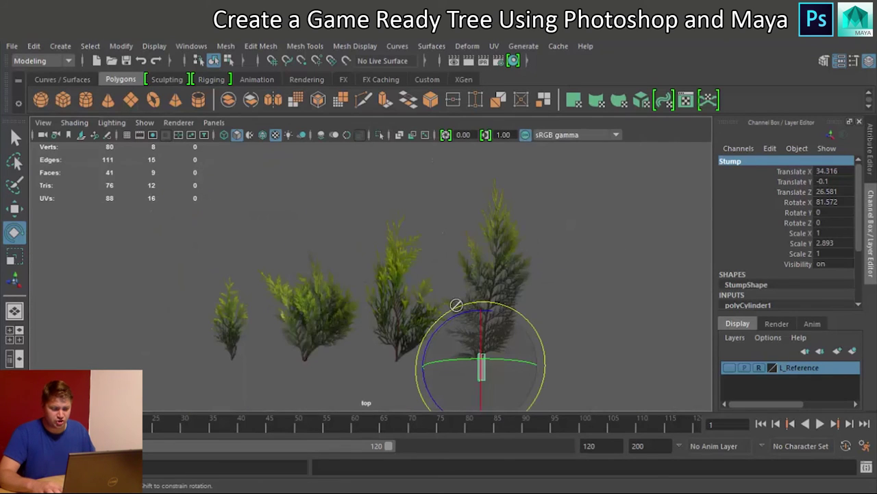
alt+drag(464, 308, 466, 310)
key(space)
key(space)
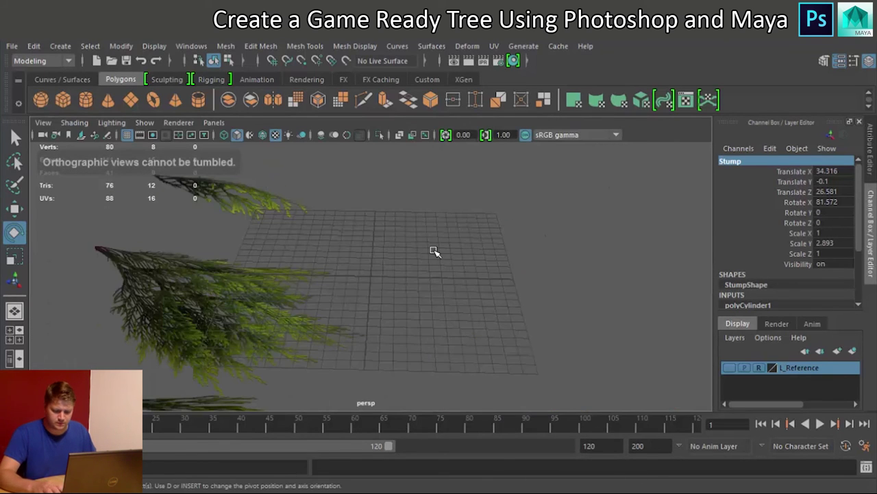
key(f)
alt+drag(471, 262, 390, 260)
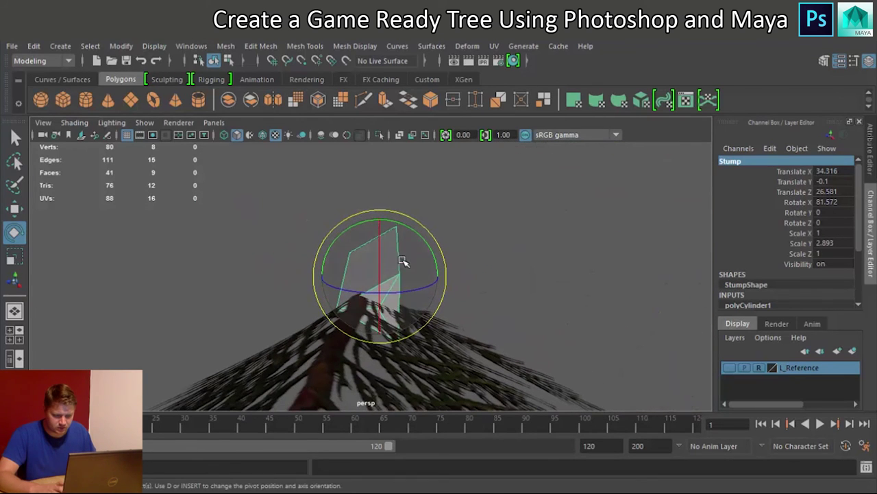
key(w)
drag(319, 276, 350, 354)
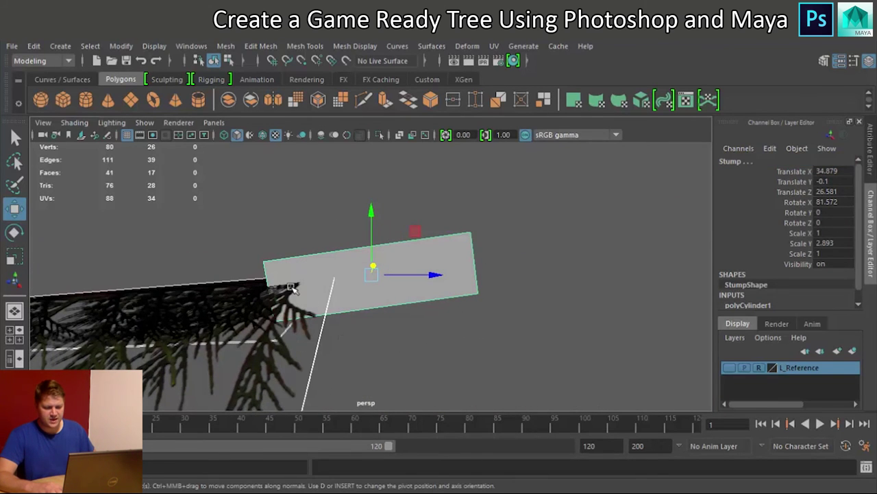
Step: Scale the Stump's branch-end vertices into a point, move them onto the branch, then select the wide-end vertices
right_drag(384, 297, 414, 151)
drag(233, 231, 369, 375)
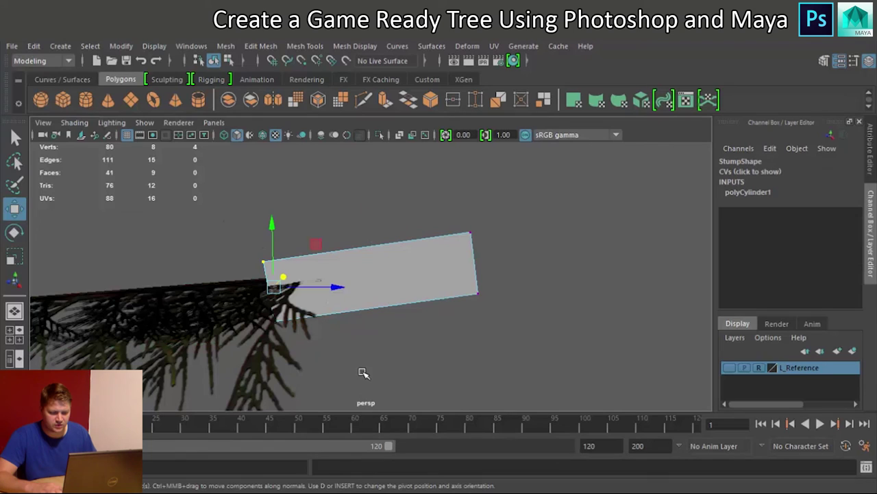
key(r)
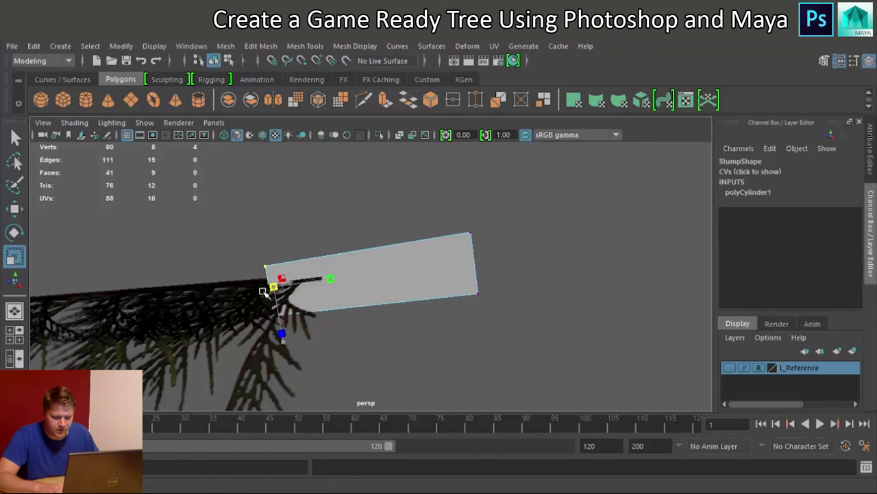
drag(263, 292, 384, 342)
key(w)
drag(293, 332, 303, 332)
key(r)
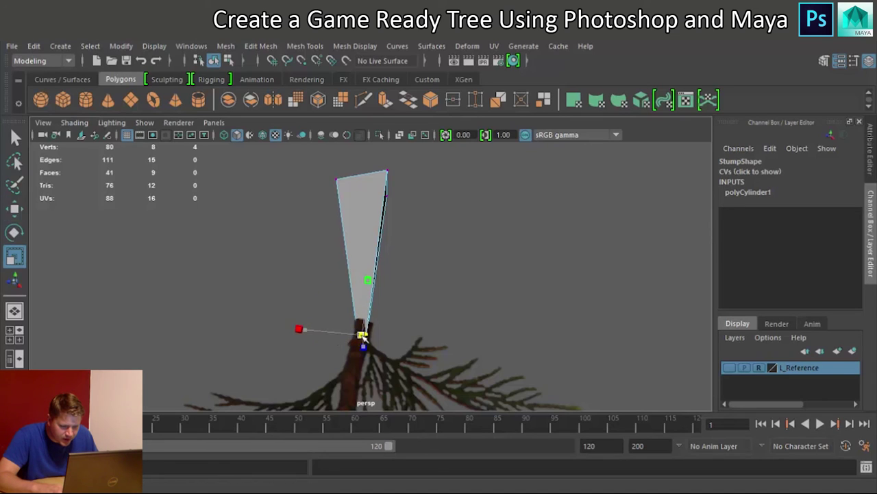
drag(363, 337, 365, 336)
alt+drag(435, 354, 330, 309)
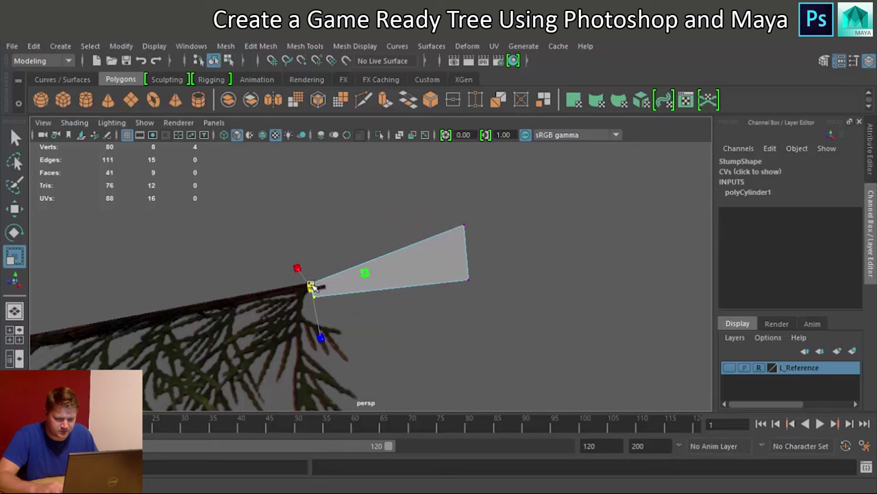
alt+drag(336, 306, 377, 219)
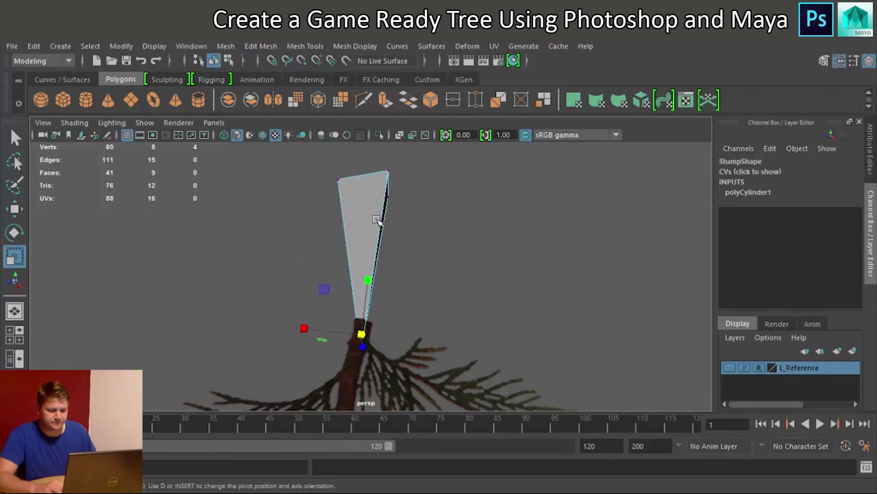
click(345, 183)
Step: Move the wide-end vertices right and scale them inward to narrow the Stump's wide end
key(w)
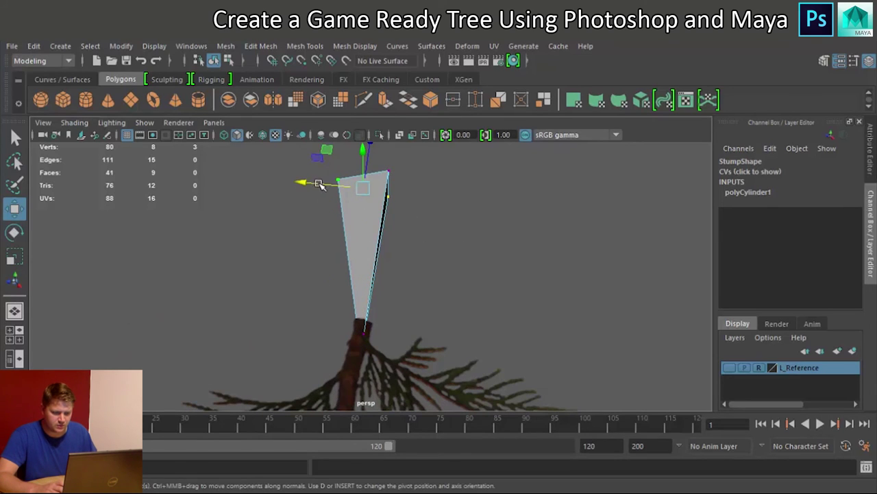
mouse_move(304, 182)
mouse_down()
mouse_move(327, 190)
mouse_move(339, 176)
mouse_move(369, 178)
mouse_move(480, 226)
mouse_up()
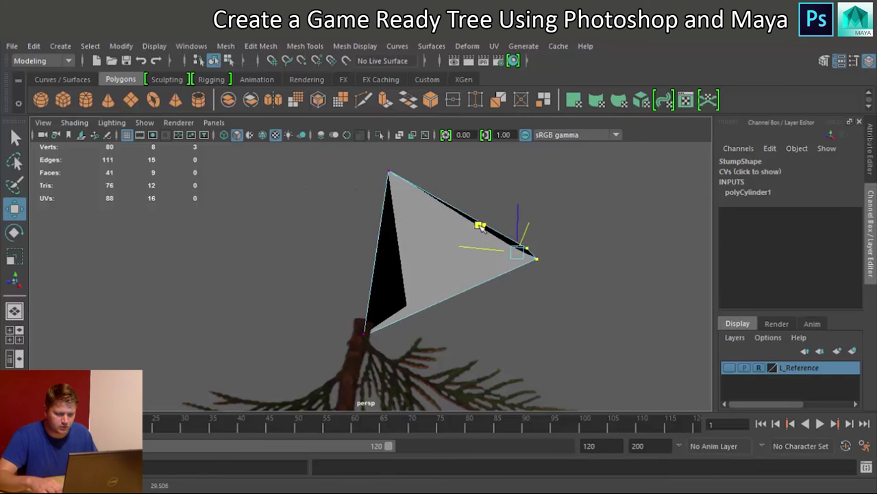
key(ctrl+z)
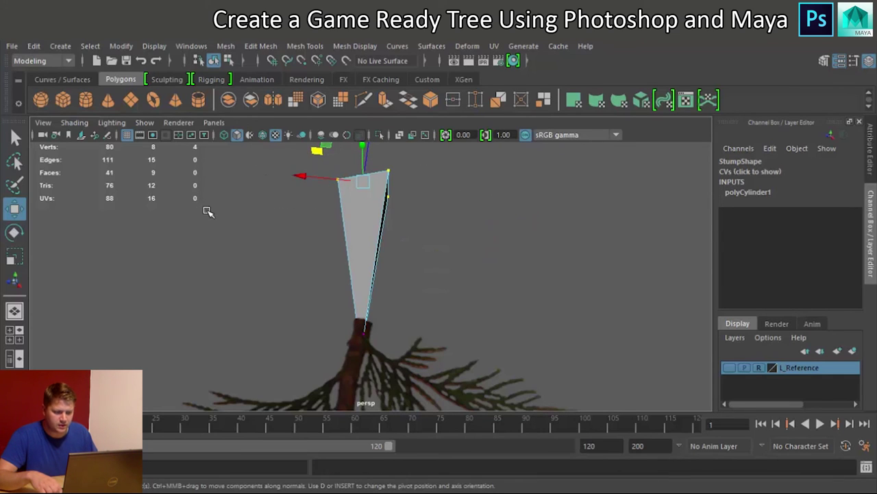
drag(299, 180, 325, 180)
key(r)
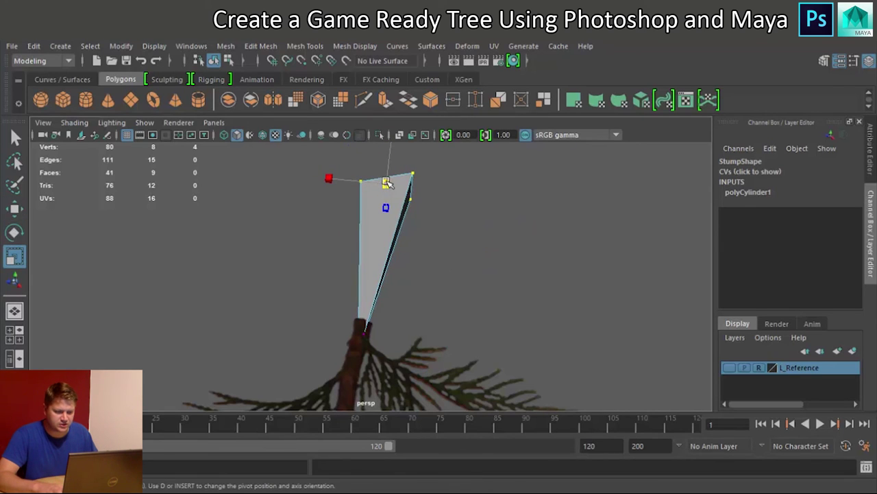
drag(375, 189, 351, 191)
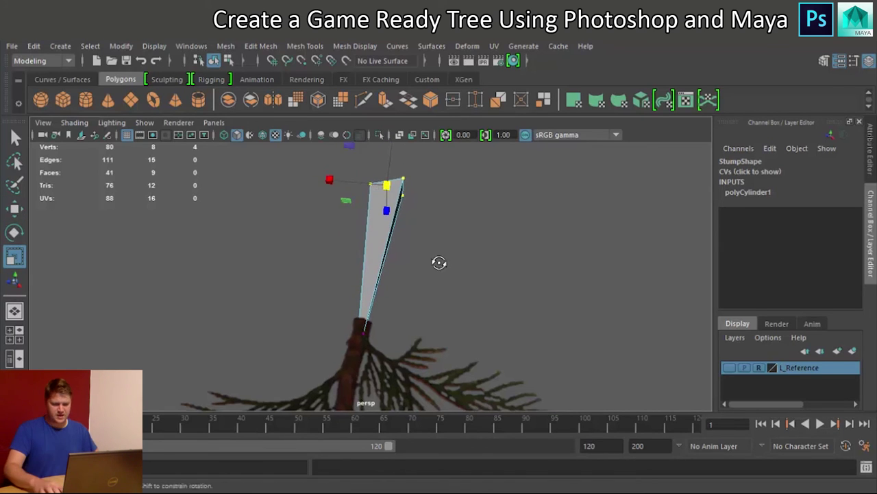
alt+drag(439, 260, 315, 192)
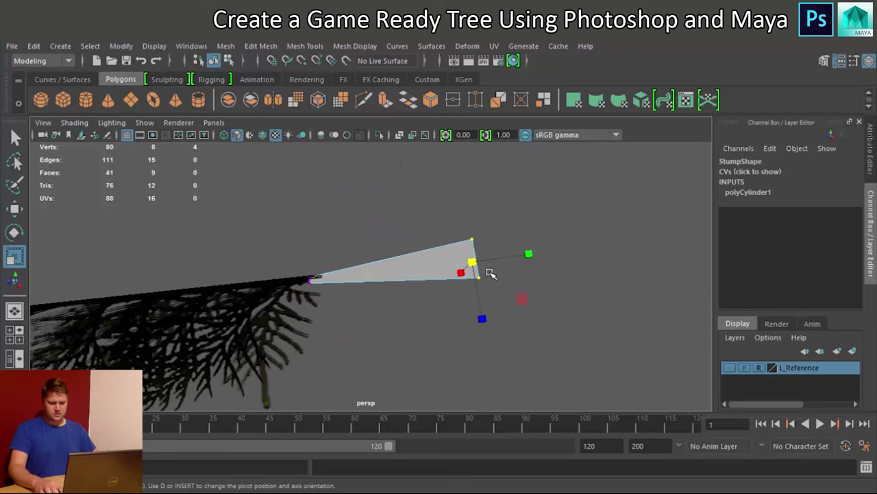
drag(470, 262, 466, 261)
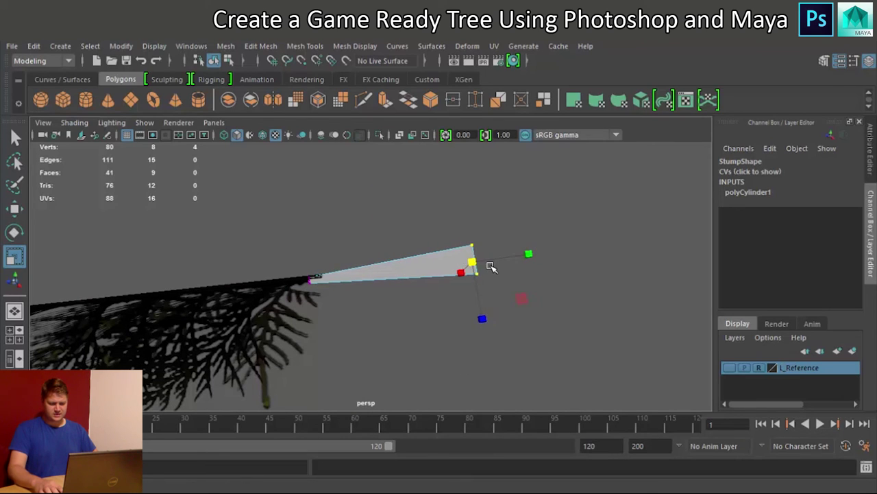
Step: Shorten, lower and vertically shrink the wide end, then reselect the Stump in object mode
key(w)
drag(534, 264, 484, 262)
drag(428, 206, 426, 213)
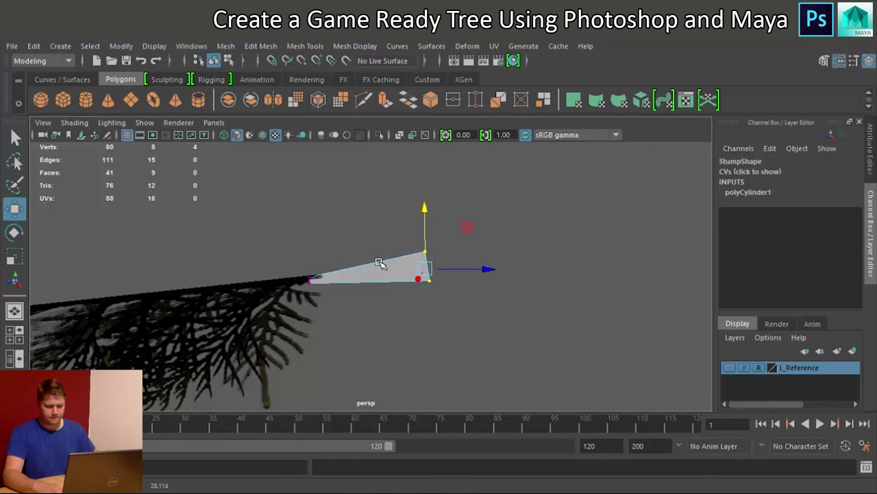
key(r)
drag(425, 265, 416, 264)
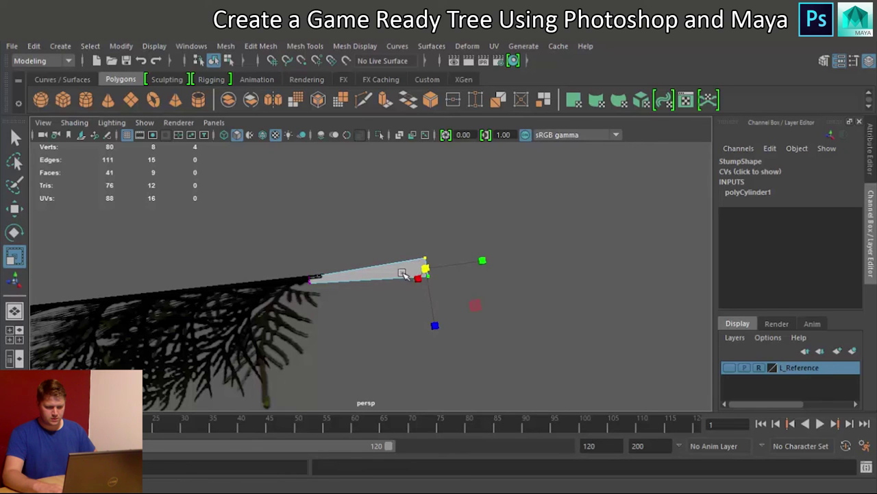
right_drag(413, 269, 449, 130)
alt+drag(405, 252, 417, 277)
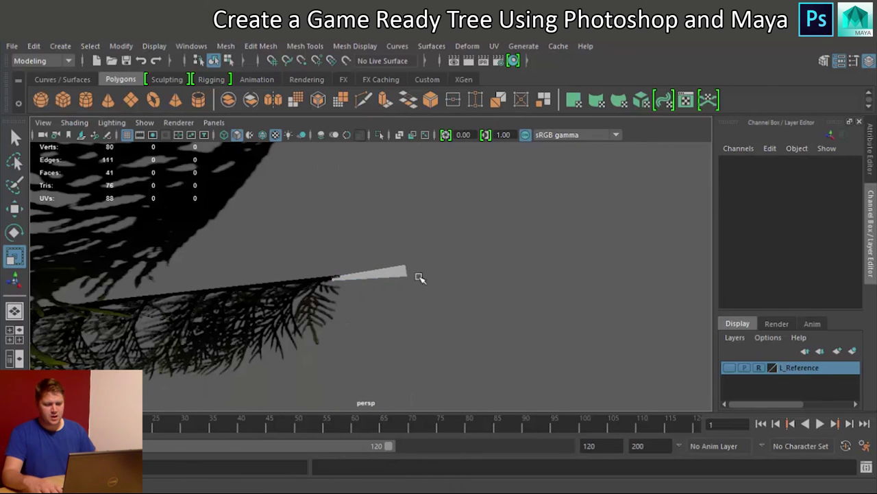
alt+drag(391, 308, 130, 342)
mouse_move(345, 316)
alt+mouse_down()
mouse_move(413, 251)
mouse_move(498, 250)
mouse_move(398, 309)
mouse_move(361, 319)
alt+mouse_up()
click(376, 274)
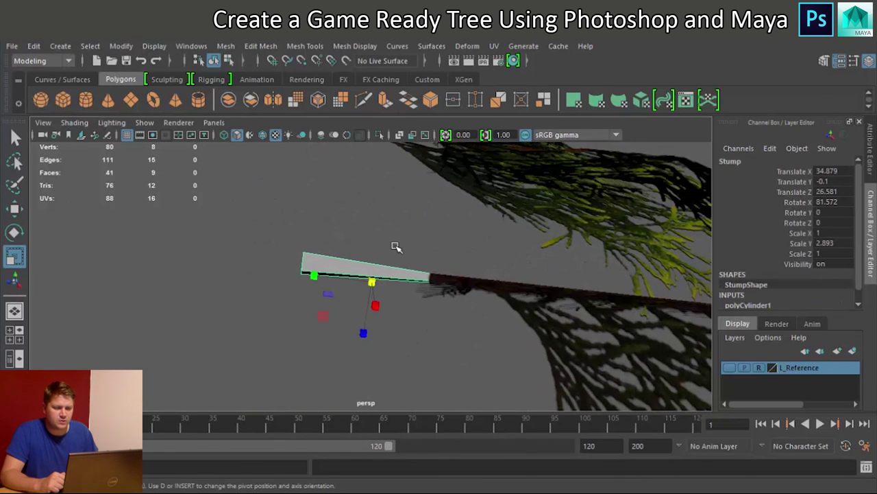
Step: Apply Mesh Display > Soften Edge to the Stump, then deselect it and review the branches
click(355, 46)
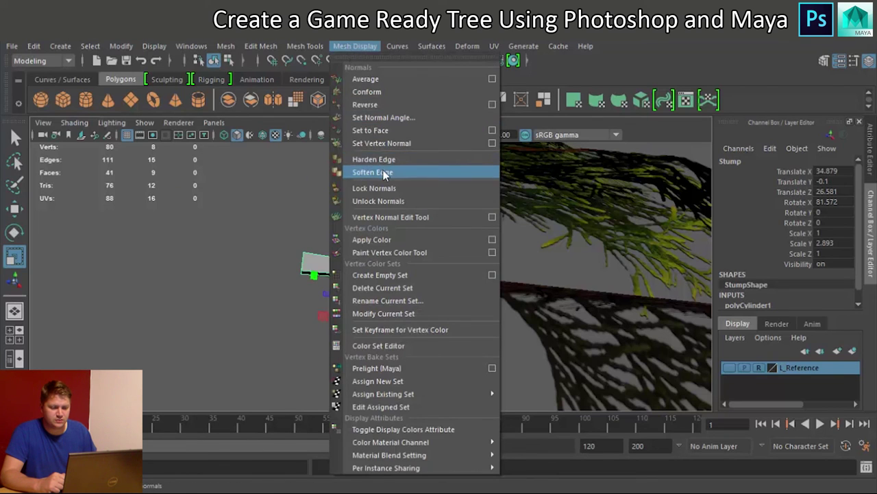
click(383, 172)
right_drag(346, 266, 402, 130)
click(374, 214)
alt+drag(384, 299, 381, 261)
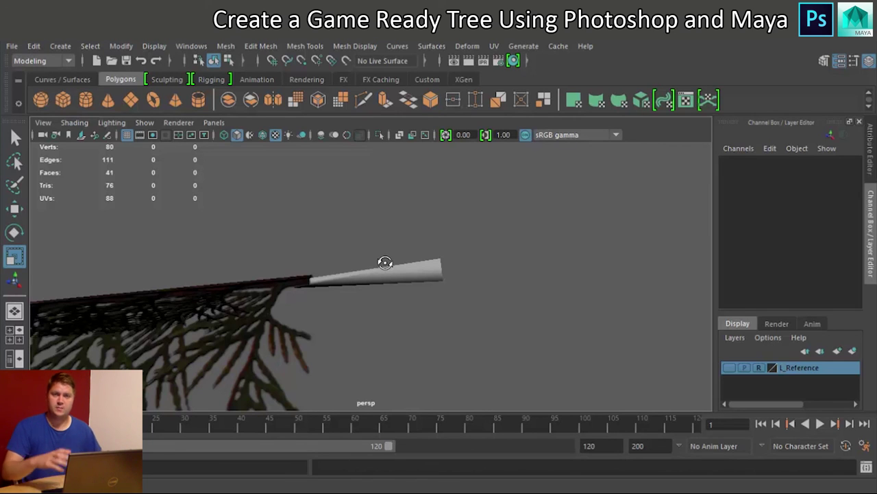
alt+drag(382, 264, 381, 271)
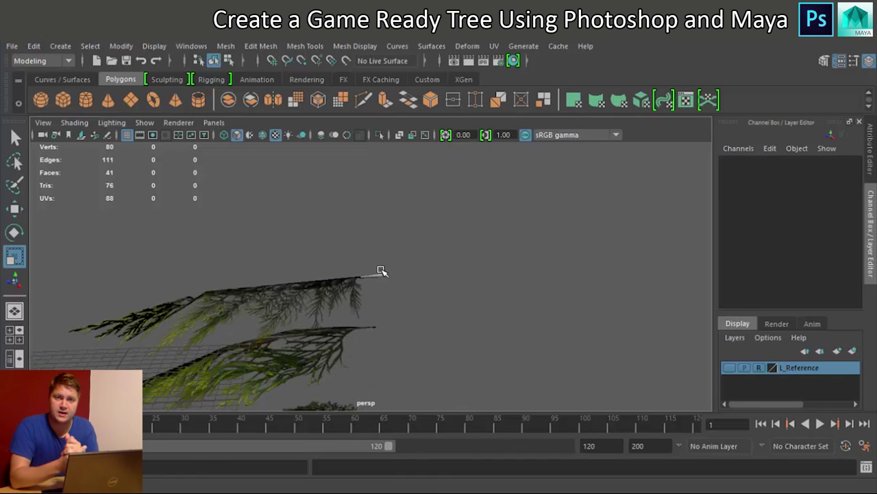